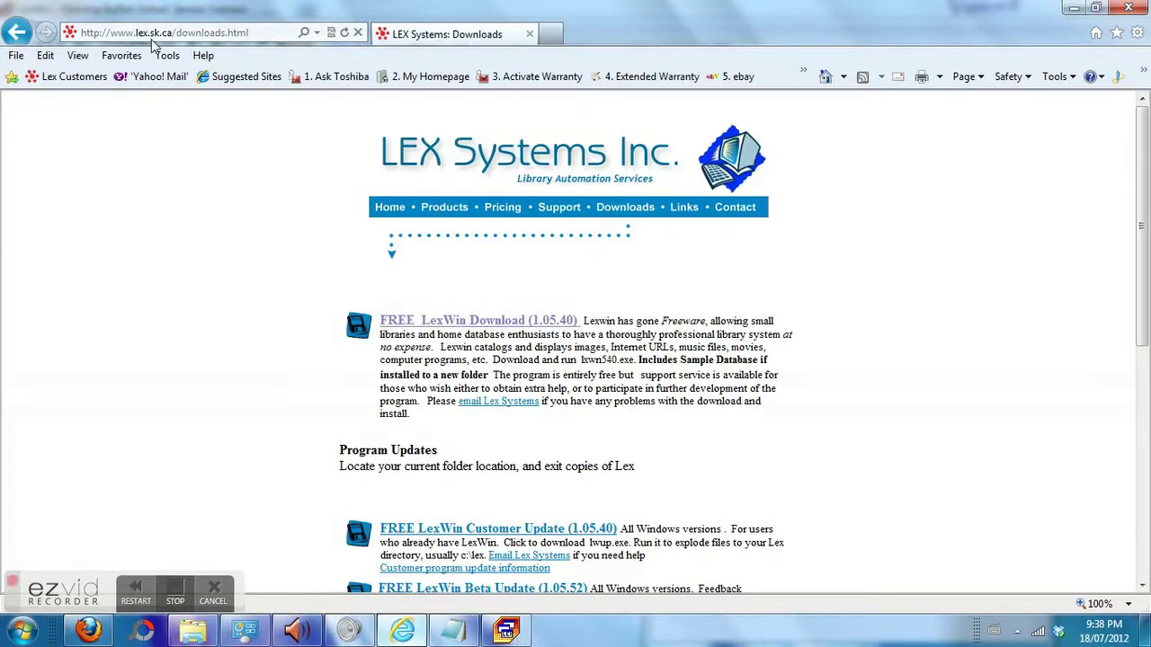
# Reload the LEX Systems Downloads page listing the free LexWin 1.05.40 download in Internet Explorer
pyautogui.click(165, 40)
pyautogui.click(615, 212)
# Launch LexWin for Windows maximized and keyword-search the main database for 'cat', getting 6 records
pyautogui.click(20, 633)
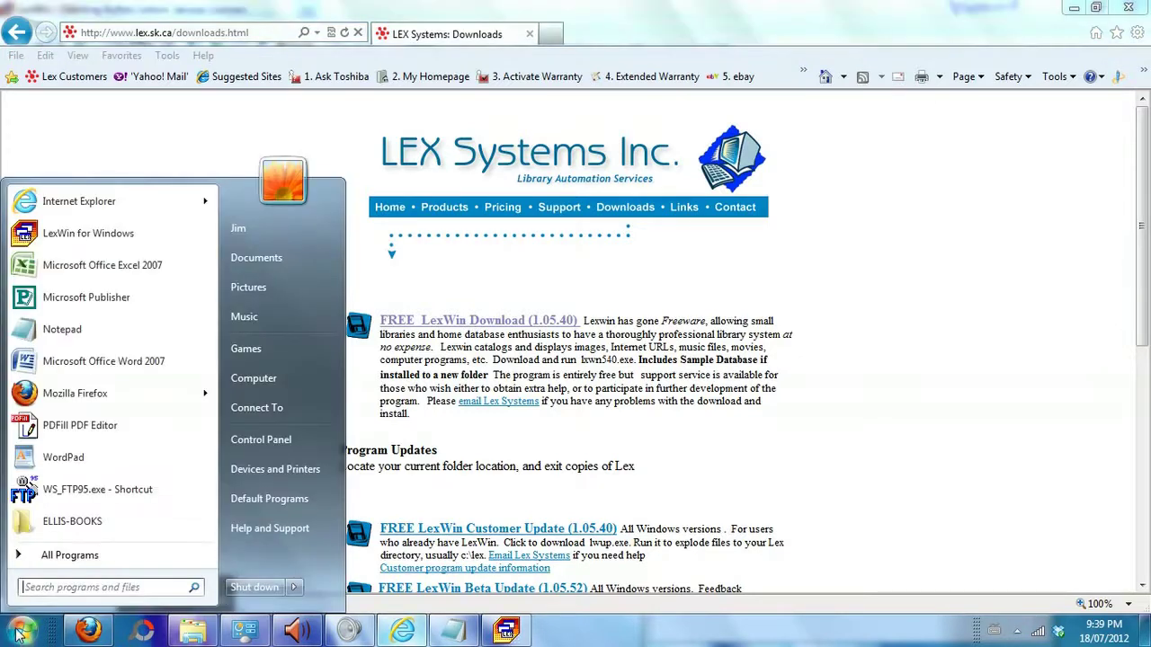
pyautogui.click(87, 235)
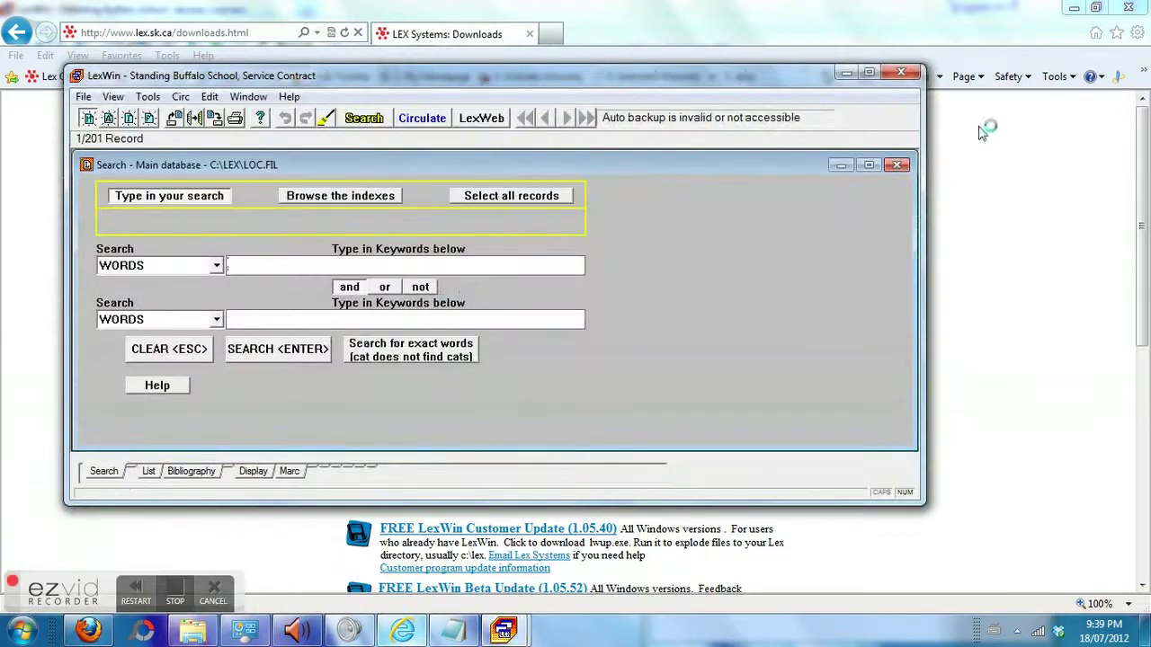
pyautogui.click(869, 71)
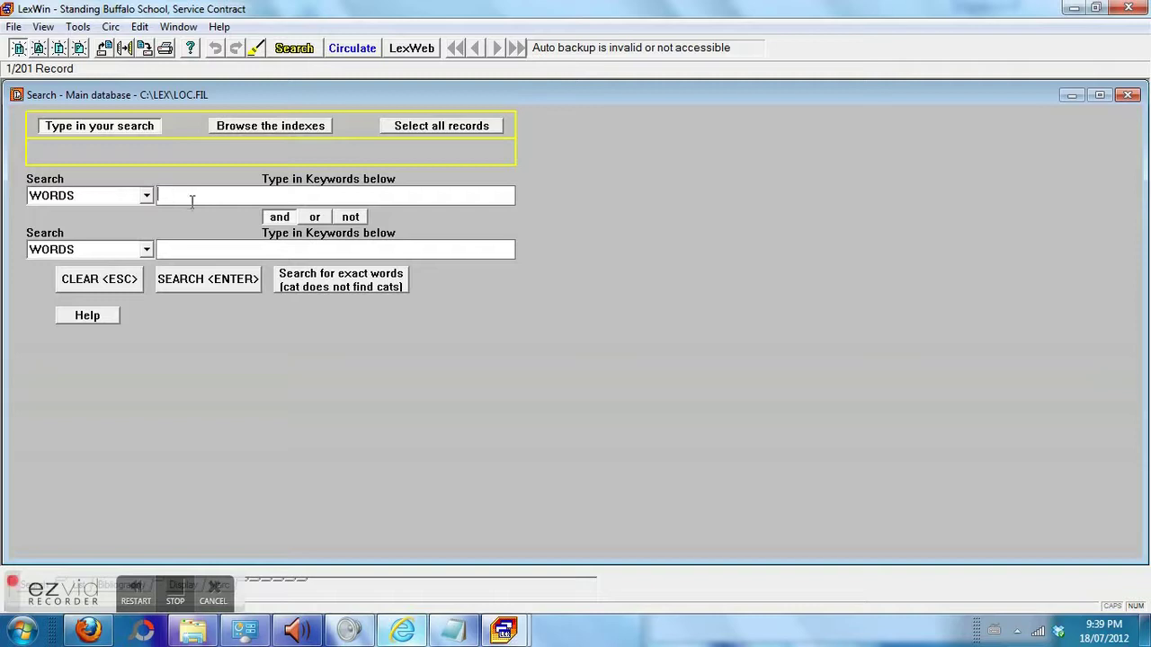
pyautogui.write('cat')
pyautogui.press('Return')
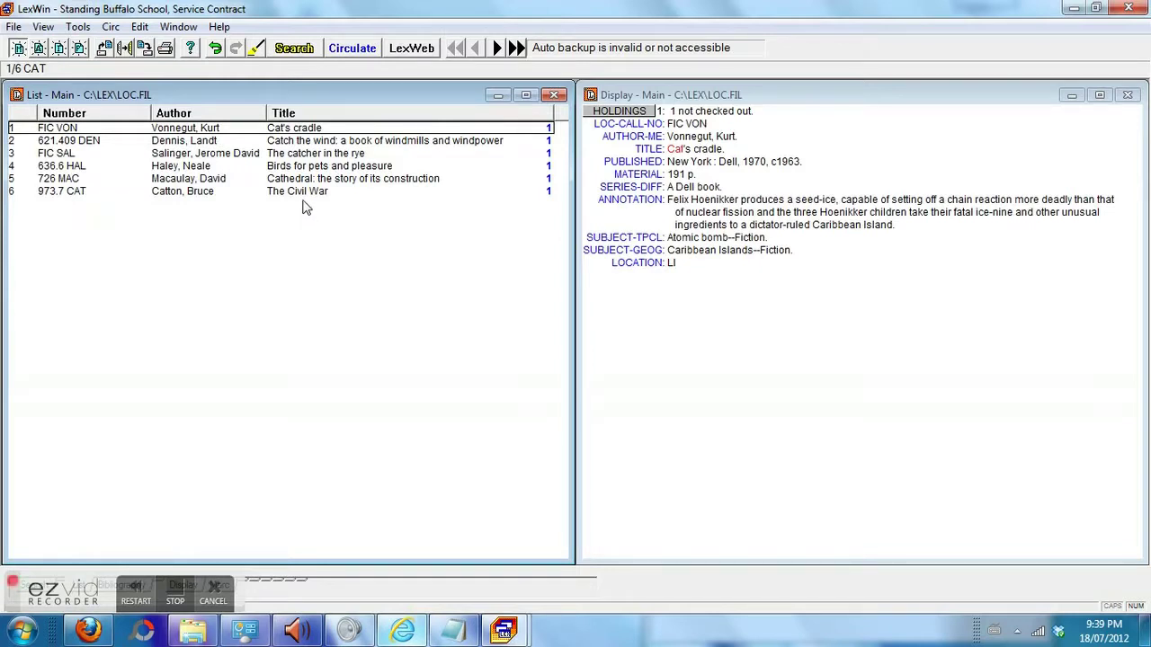
pyautogui.click(59, 49)
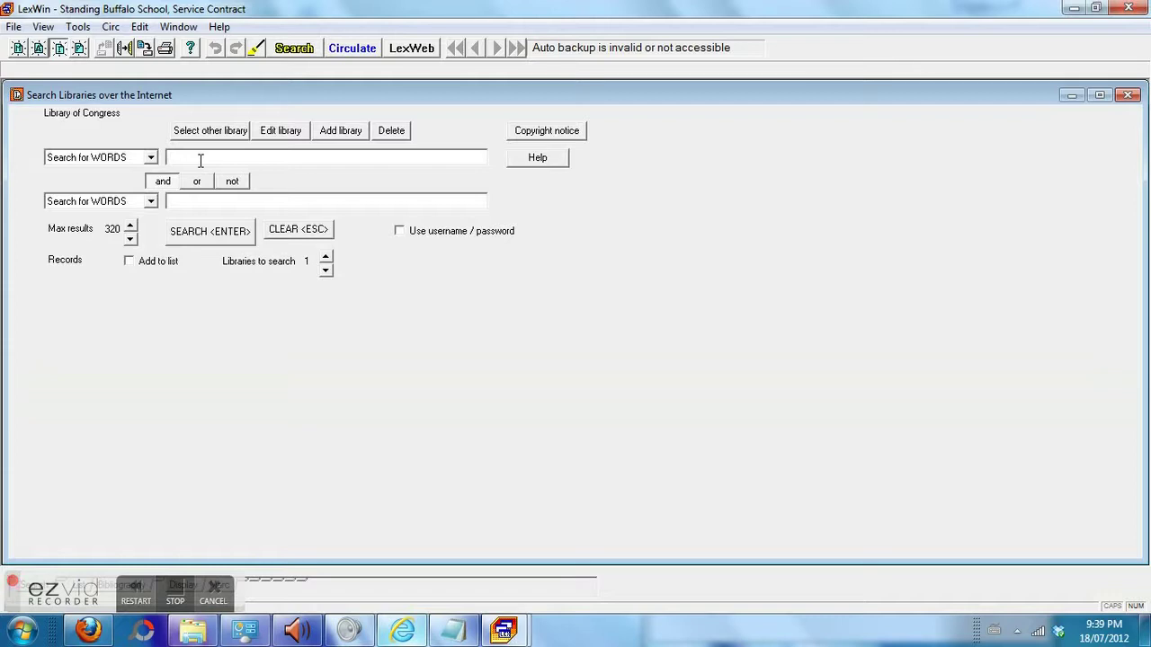
pyautogui.click(150, 157)
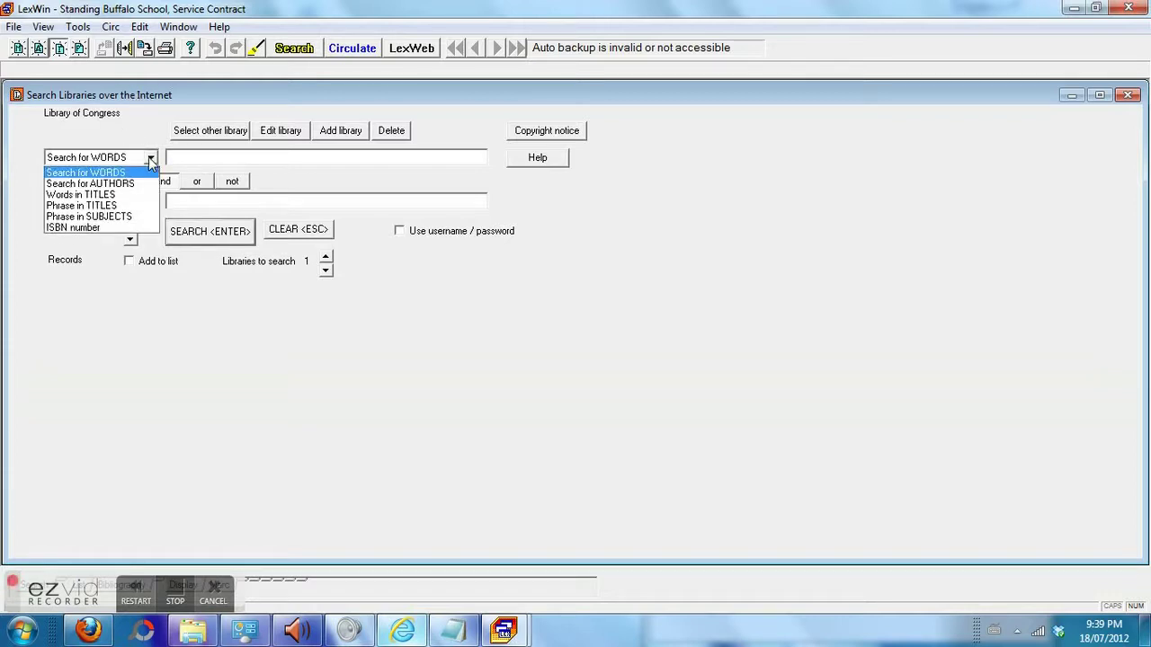
pyautogui.click(108, 227)
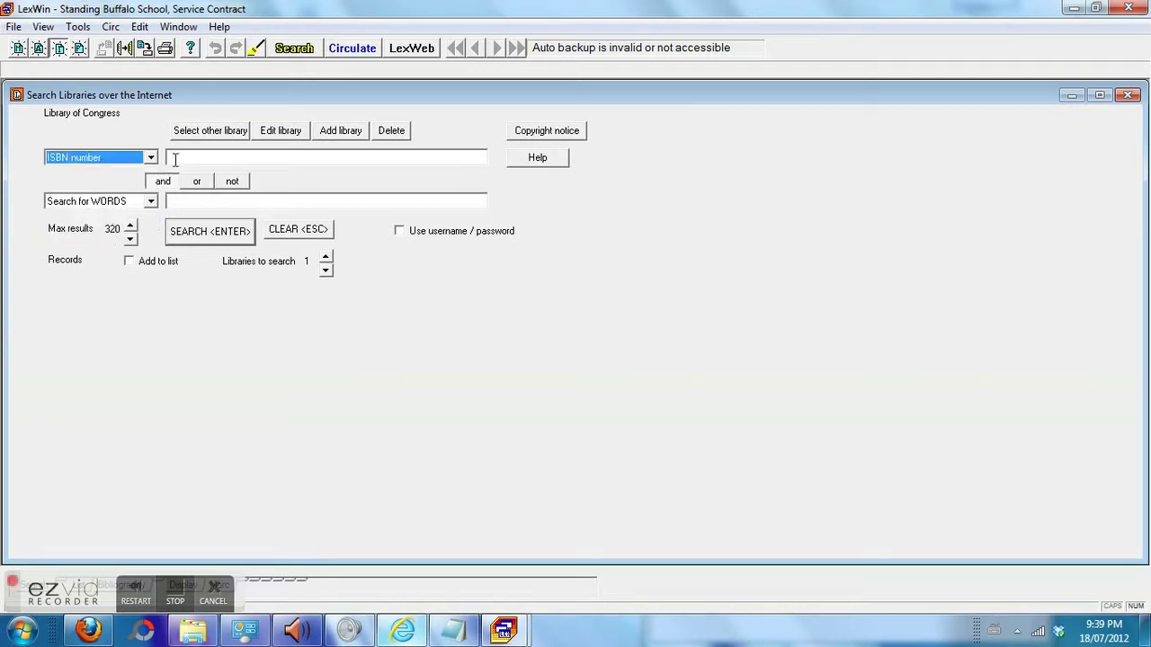
pyautogui.click(175, 159)
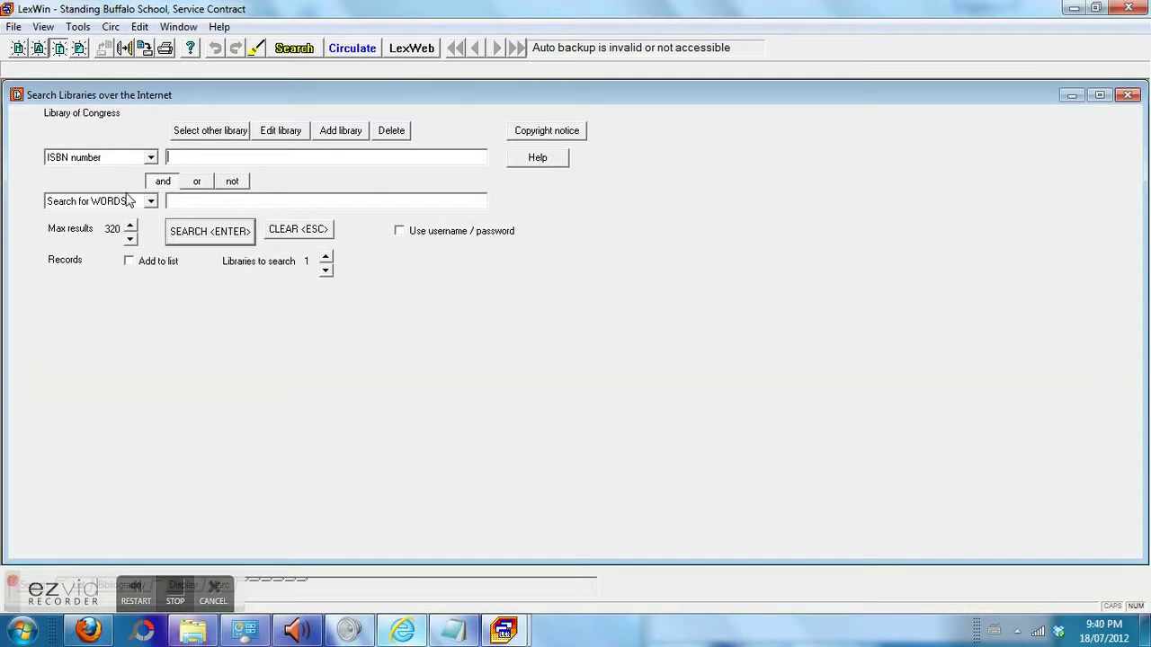
pyautogui.write('0836218221')
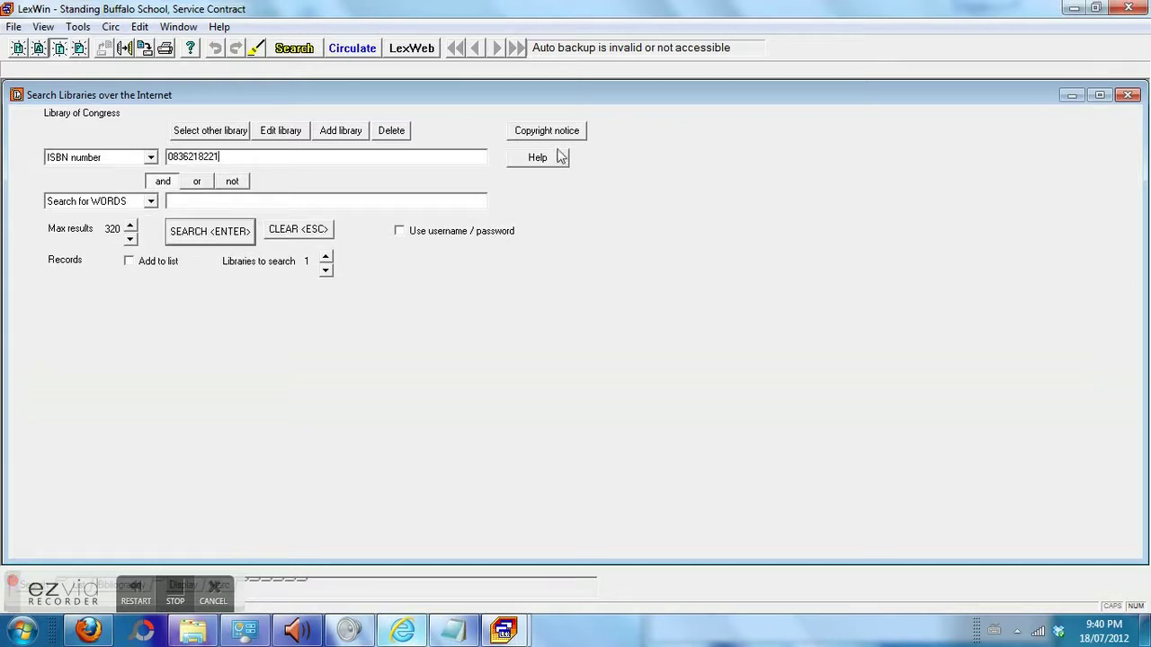
# Run the ISBN search and select the returned record, The authoritative Calvin and Hobbes, for its actions
pyautogui.click(219, 236)
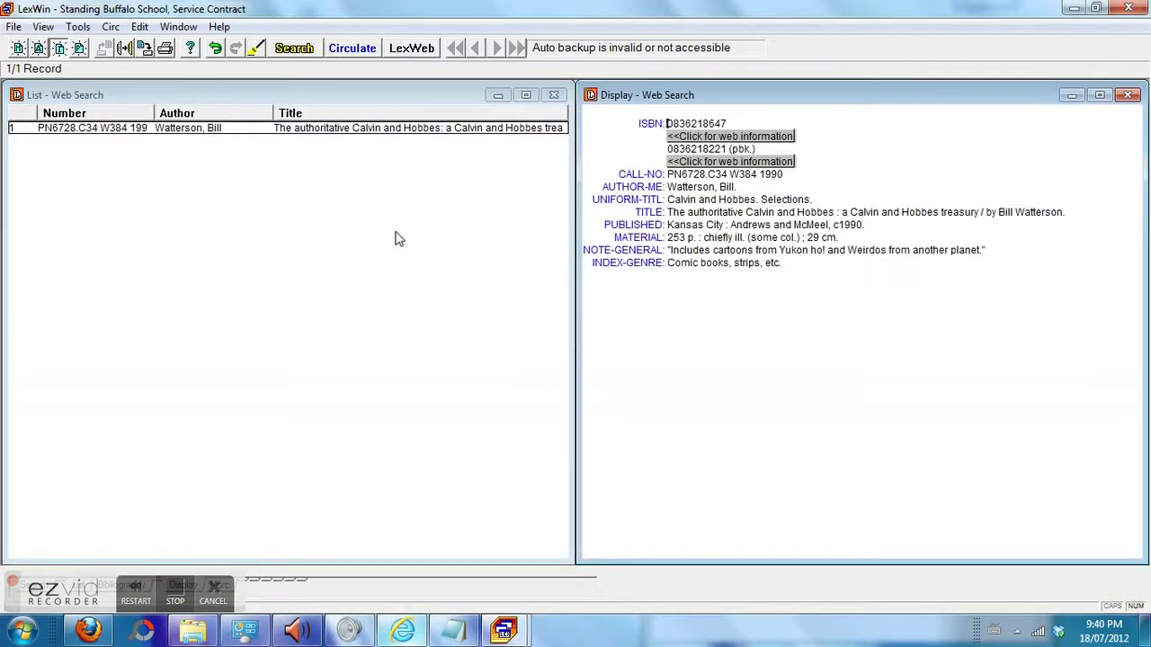
pyautogui.click(416, 134)
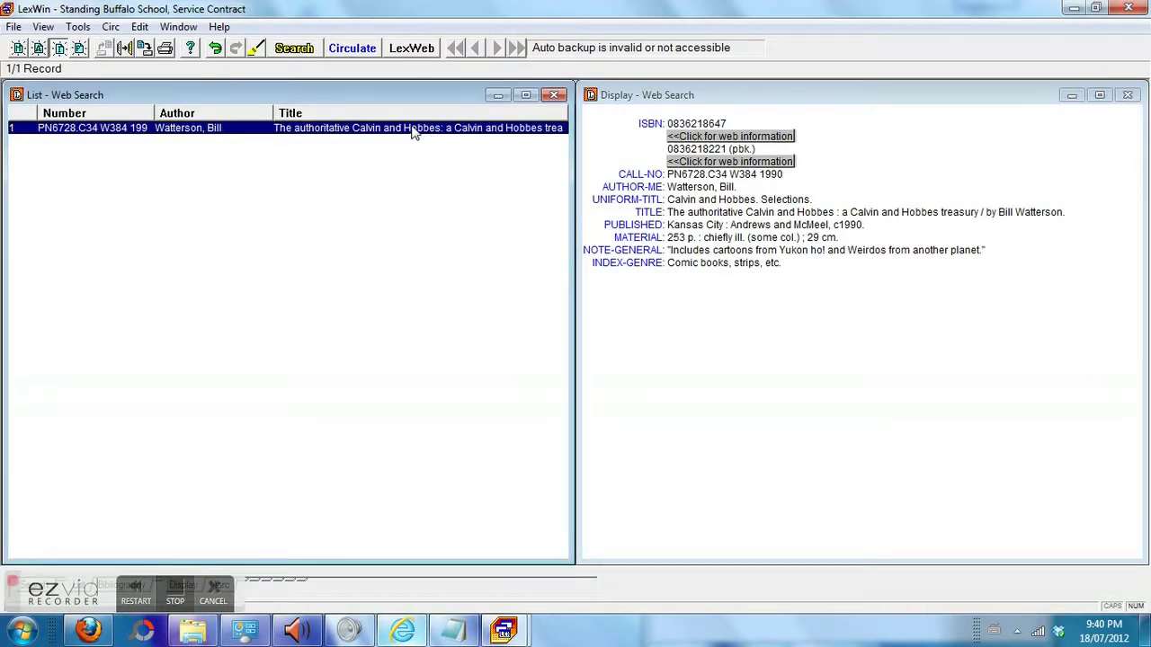
pyautogui.rightClick(414, 133)
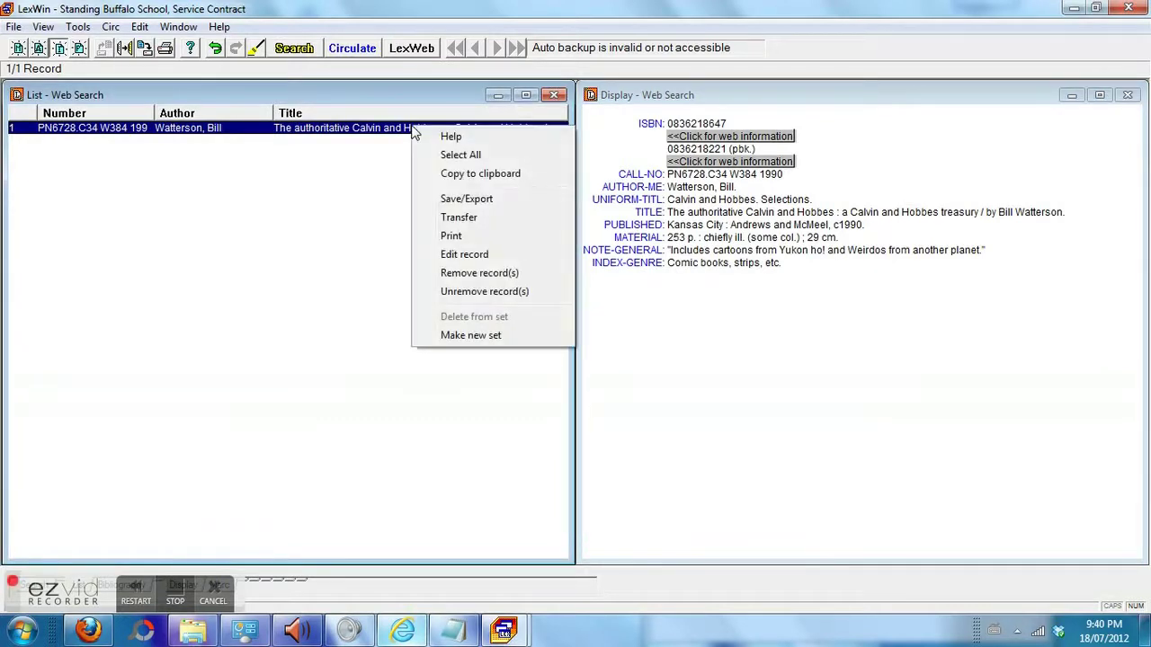
# Edit The authoritative Calvin and Hobbes record and review its MARC fields through tag 955
pyautogui.click(464, 254)
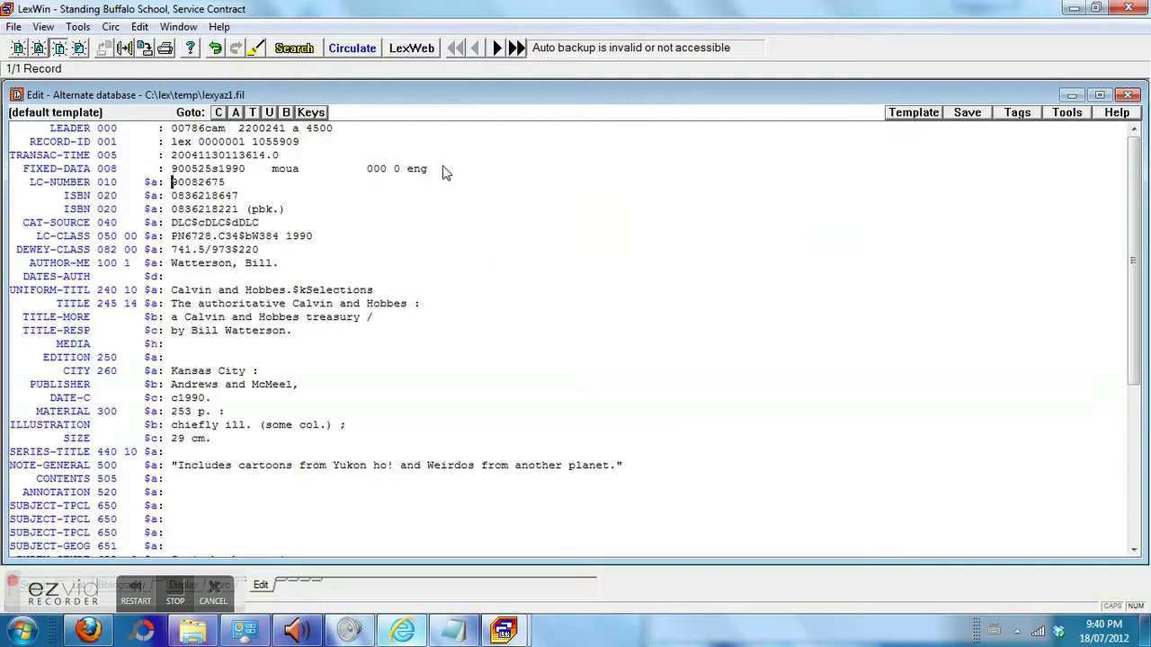
pyautogui.scroll(-6, 439, 174)
pyautogui.scroll(6, 438, 174)
pyautogui.scroll(-5, 439, 172)
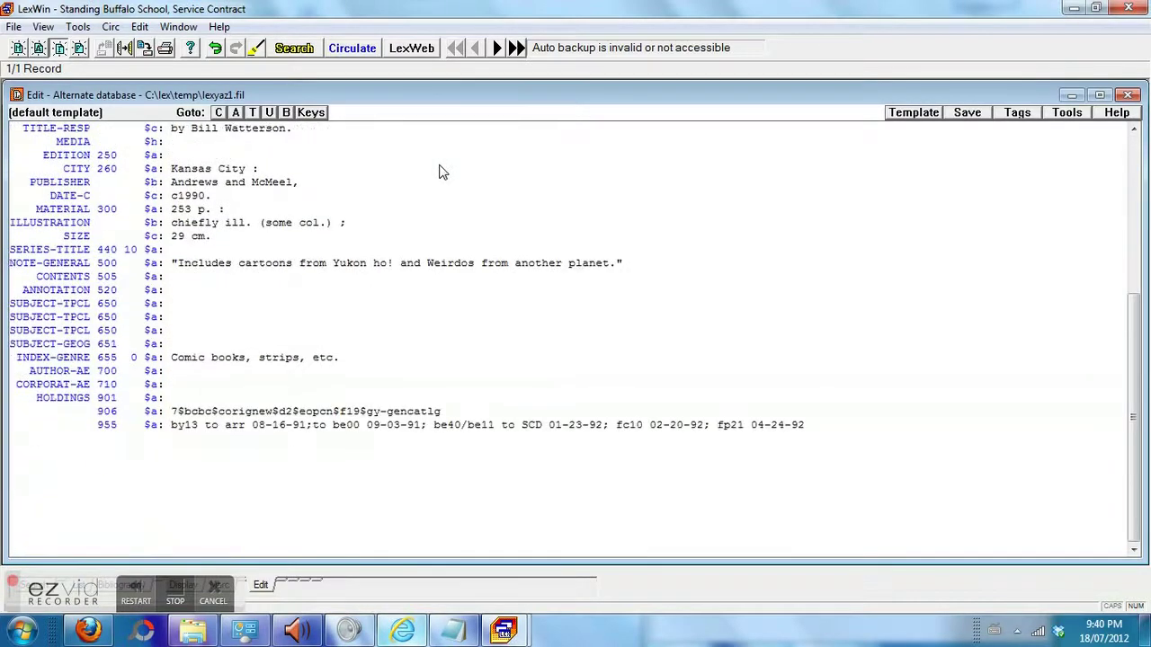
pyautogui.scroll(4, 439, 171)
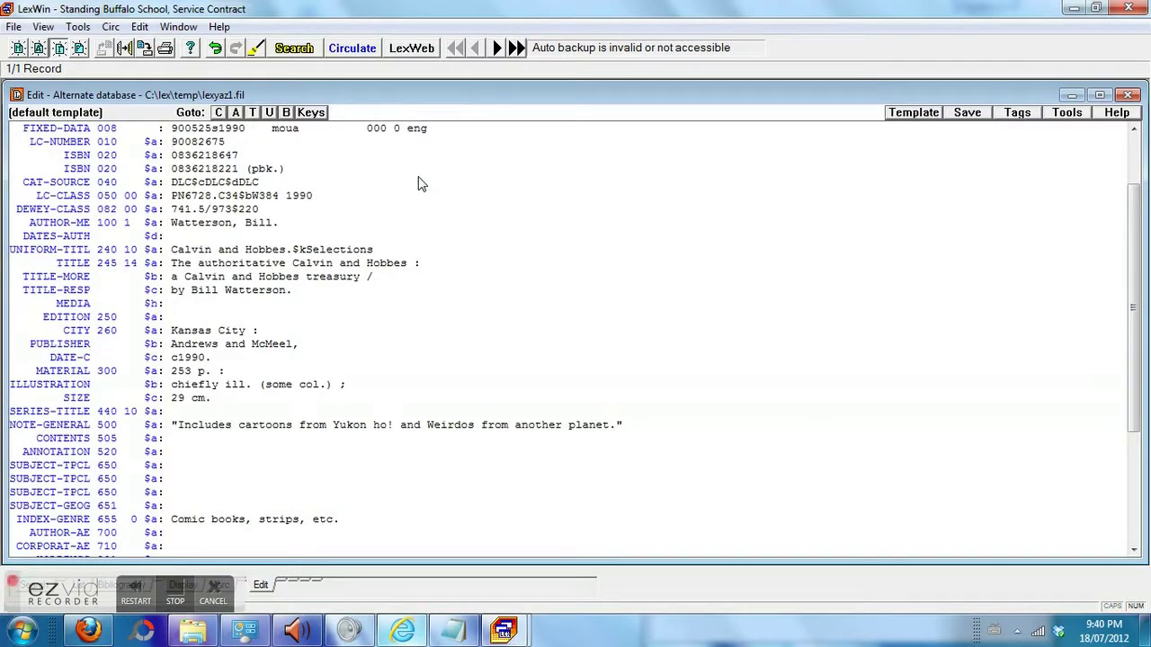
pyautogui.scroll(-5, 418, 184)
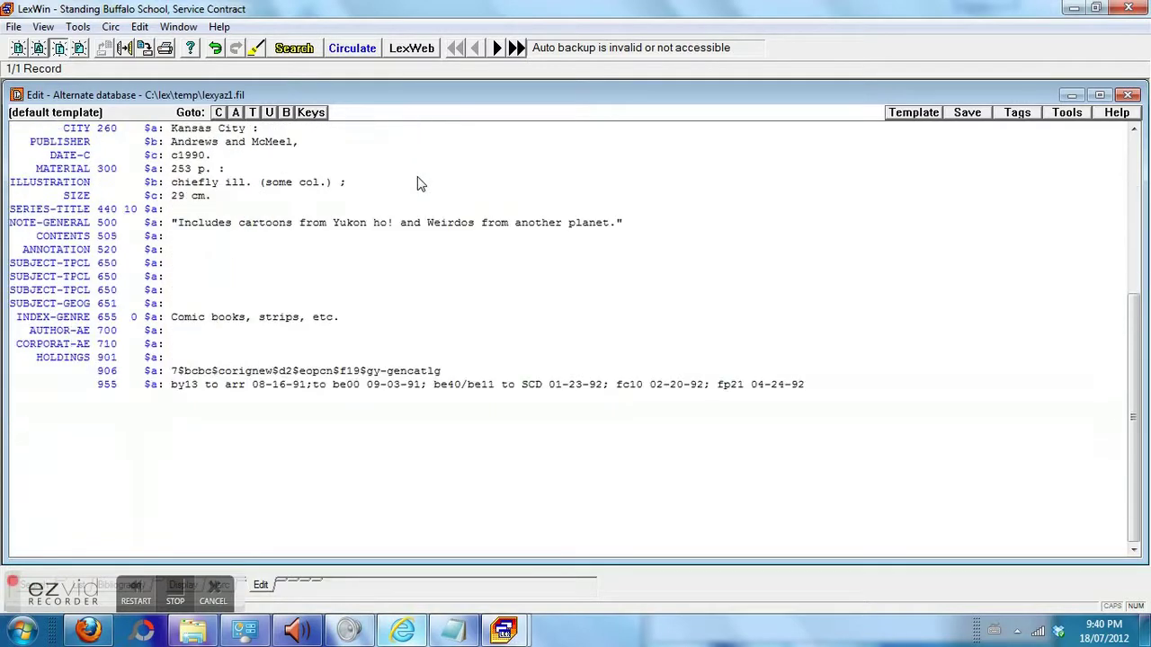
pyautogui.scroll(5, 418, 184)
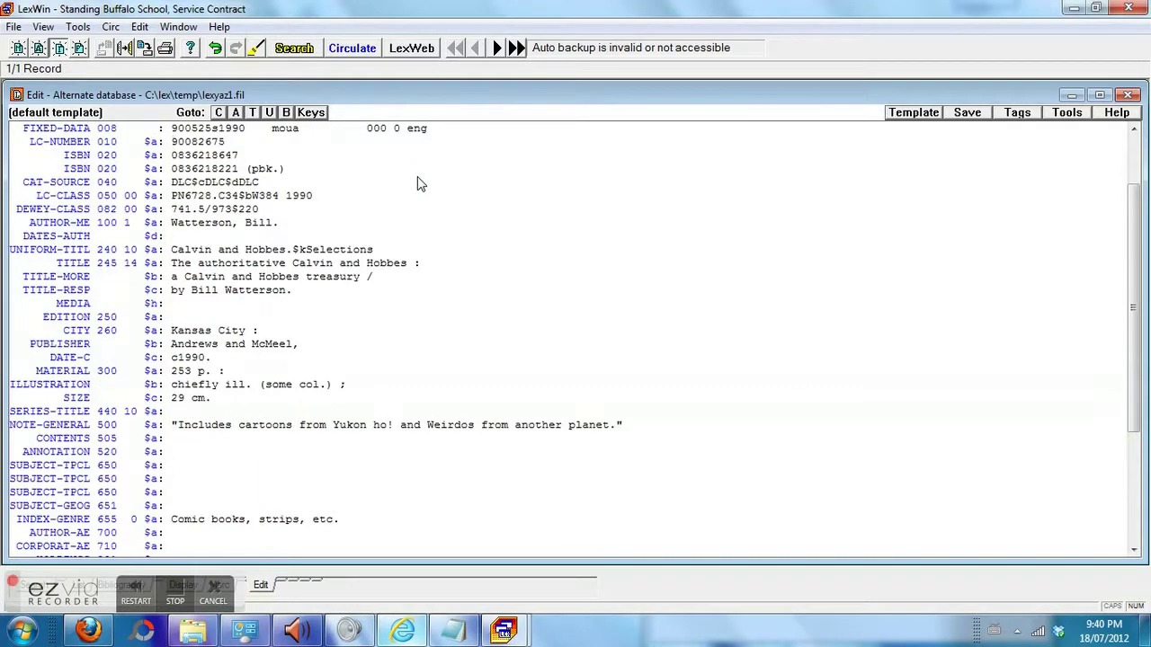
pyautogui.scroll(-3, 315, 316)
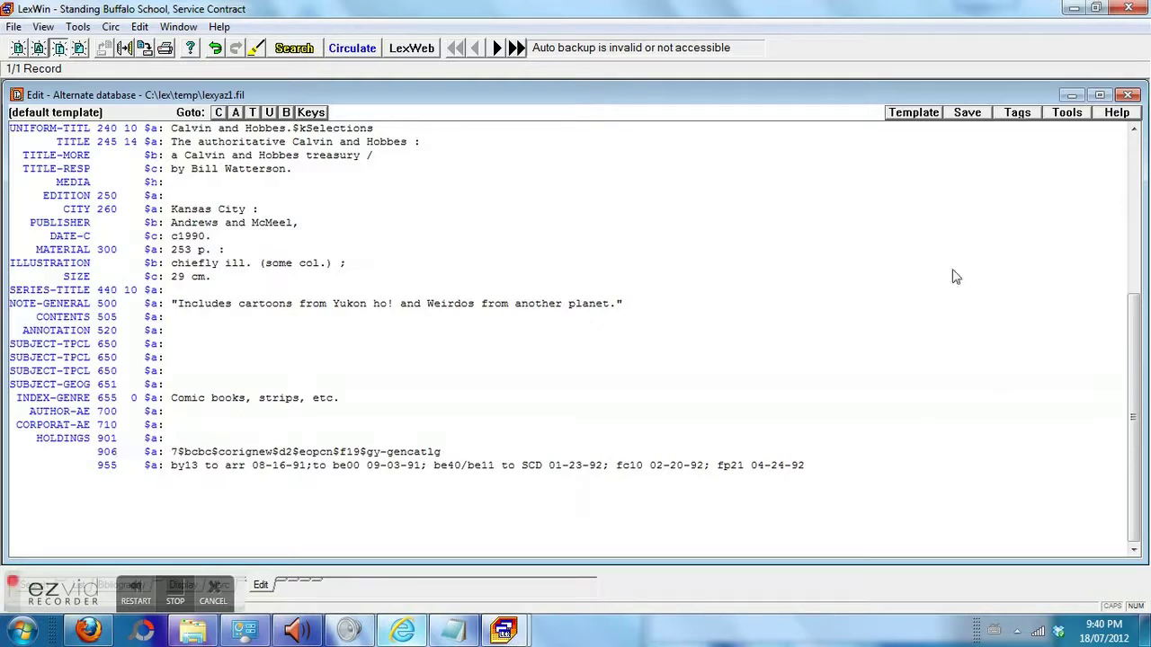
# Add 901 holdings with barcode 121222, call prefix FIC, cutter WAT, deleting classification 741.5973
pyautogui.press('Return')
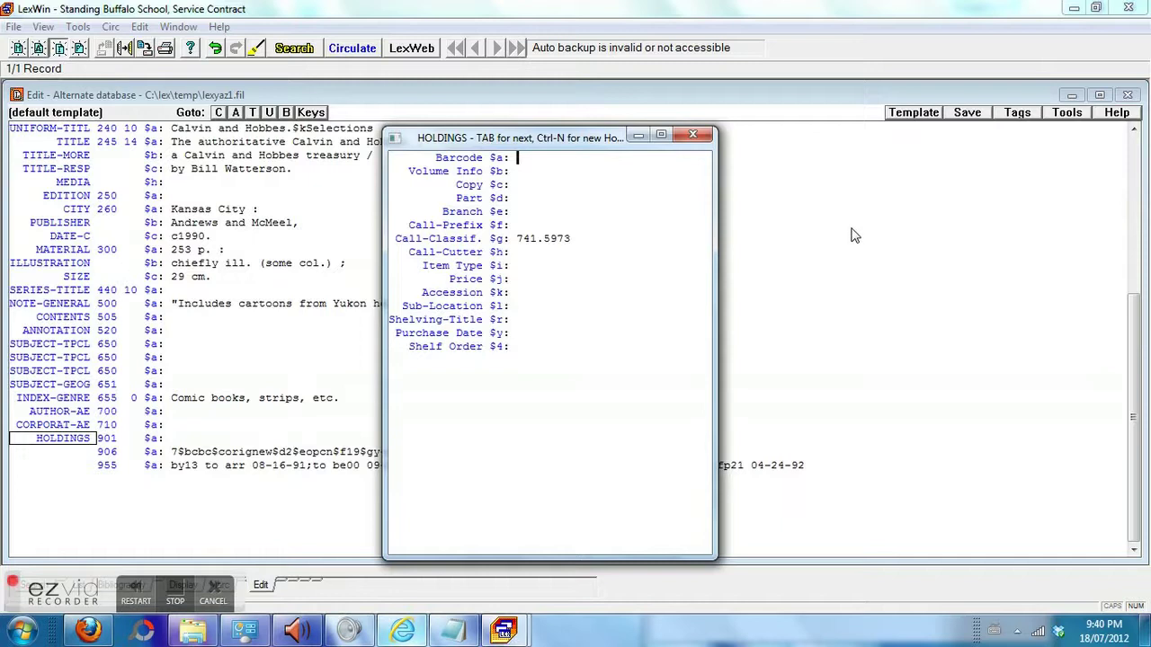
pyautogui.write('121222')
pyautogui.moveTo(573, 239); pyautogui.dragTo(442, 244)
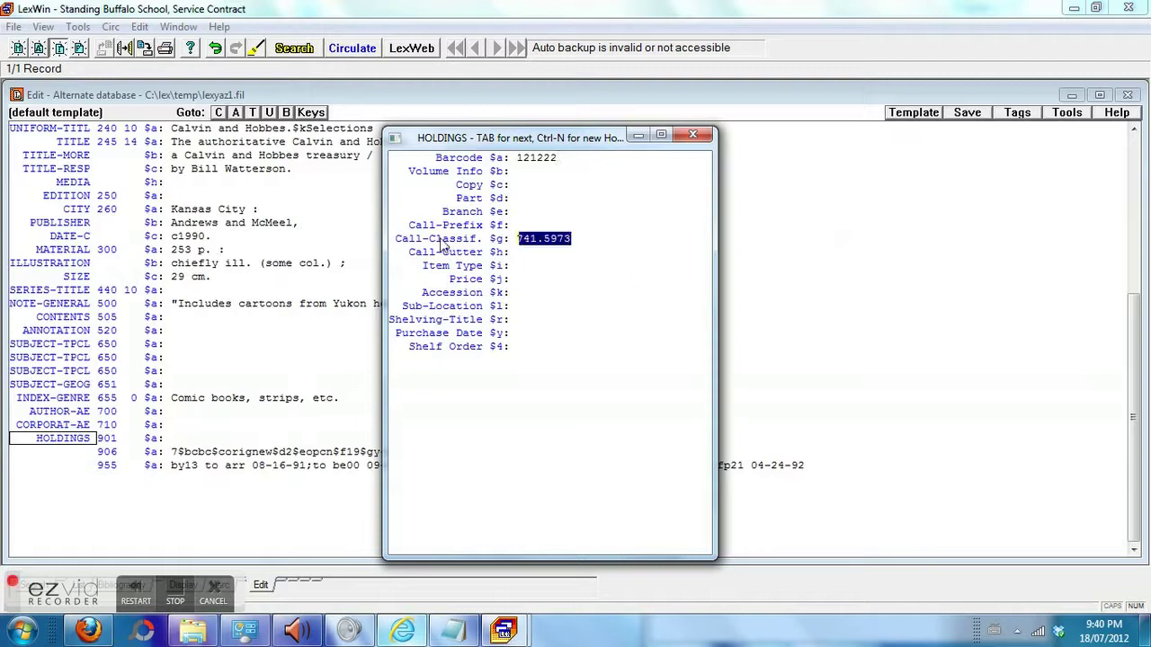
pyautogui.press('Delete')
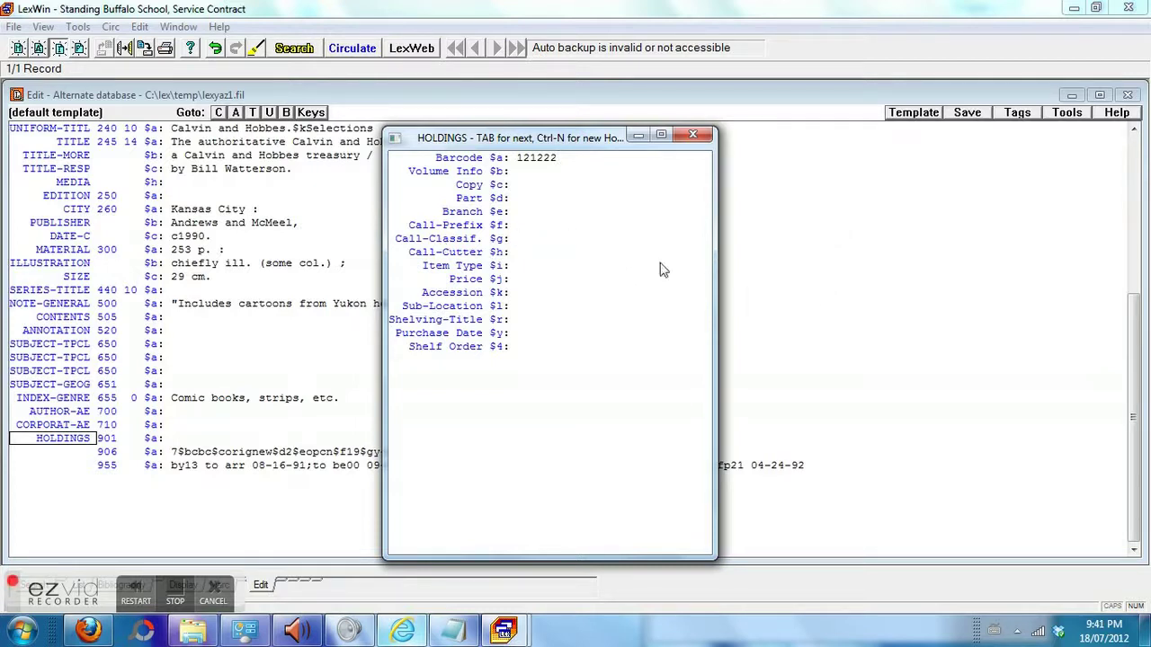
pyautogui.click(528, 229)
pyautogui.write('FIC$h')
pyautogui.write('WAT')
pyautogui.click(696, 135)
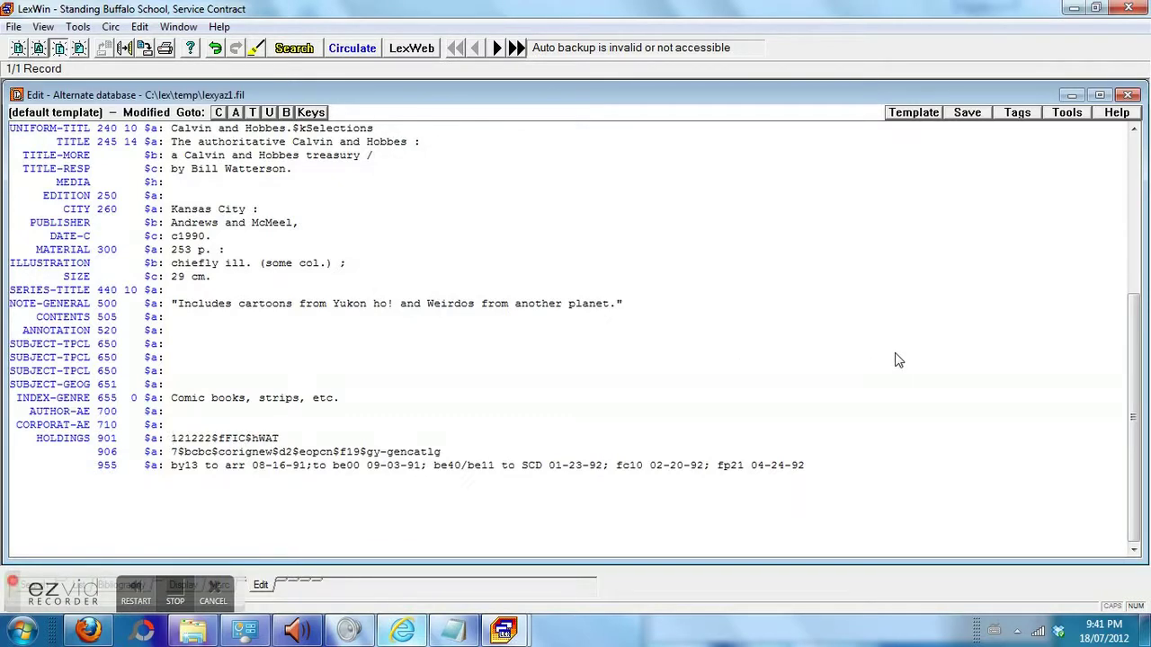
# Save the edited Calvin and Hobbes record by appending it to the main database
pyautogui.click(968, 115)
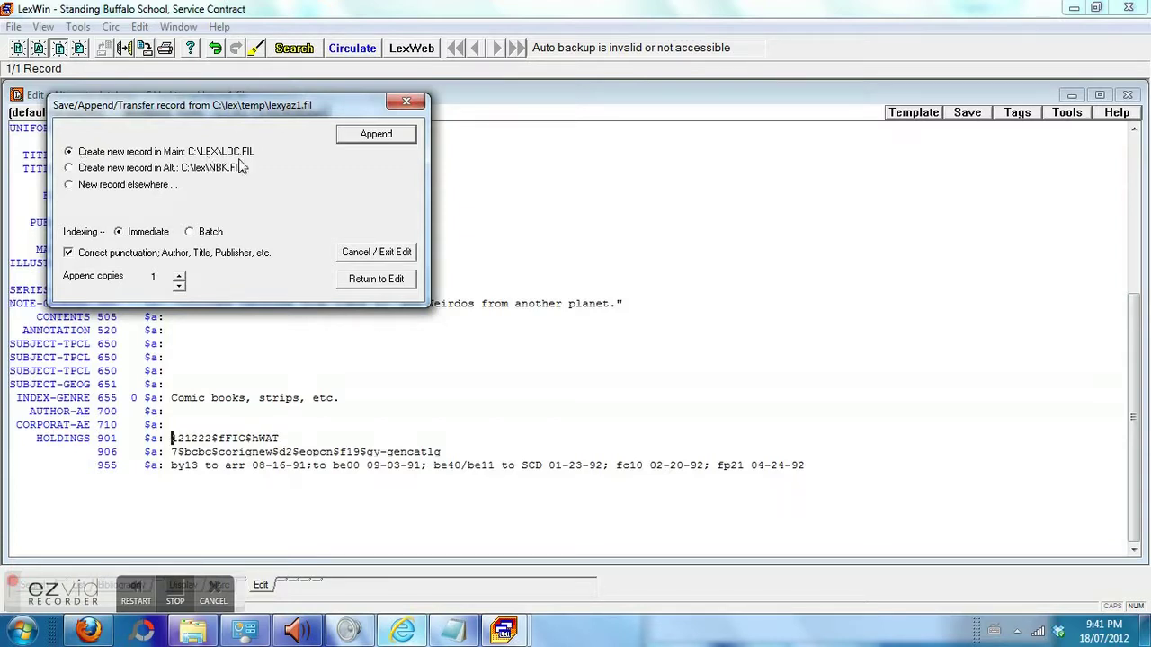
pyautogui.click(375, 135)
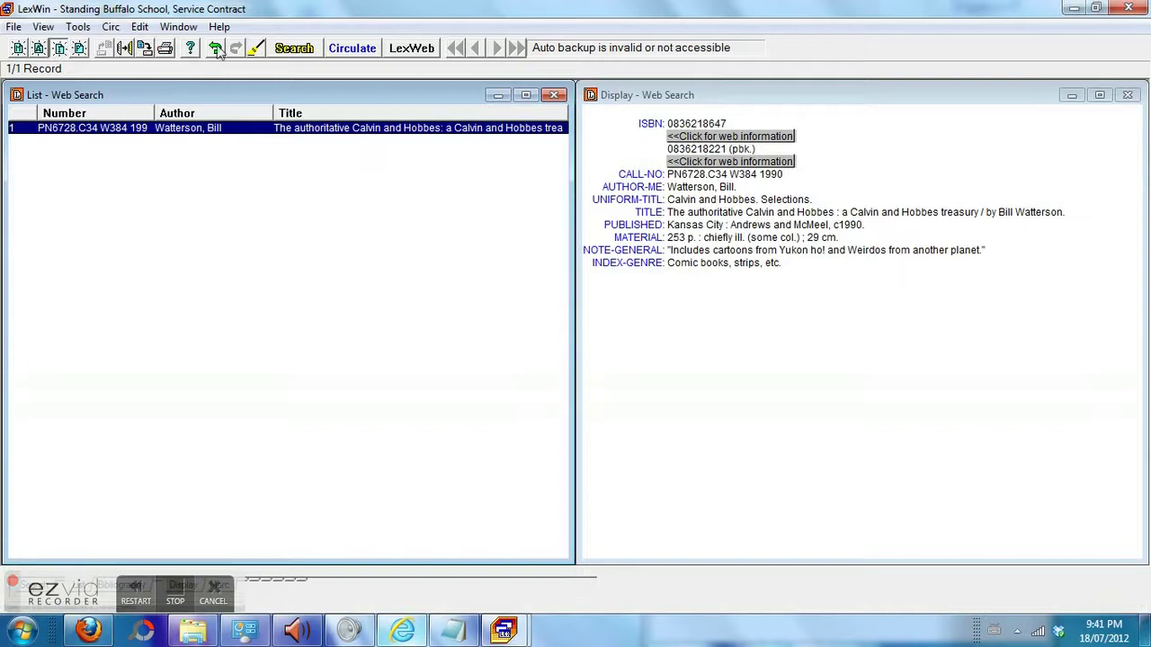
# Run a Library of Congress Phrase in TITLES search for 'lazy sunday', returning 18 records
pyautogui.click(306, 54)
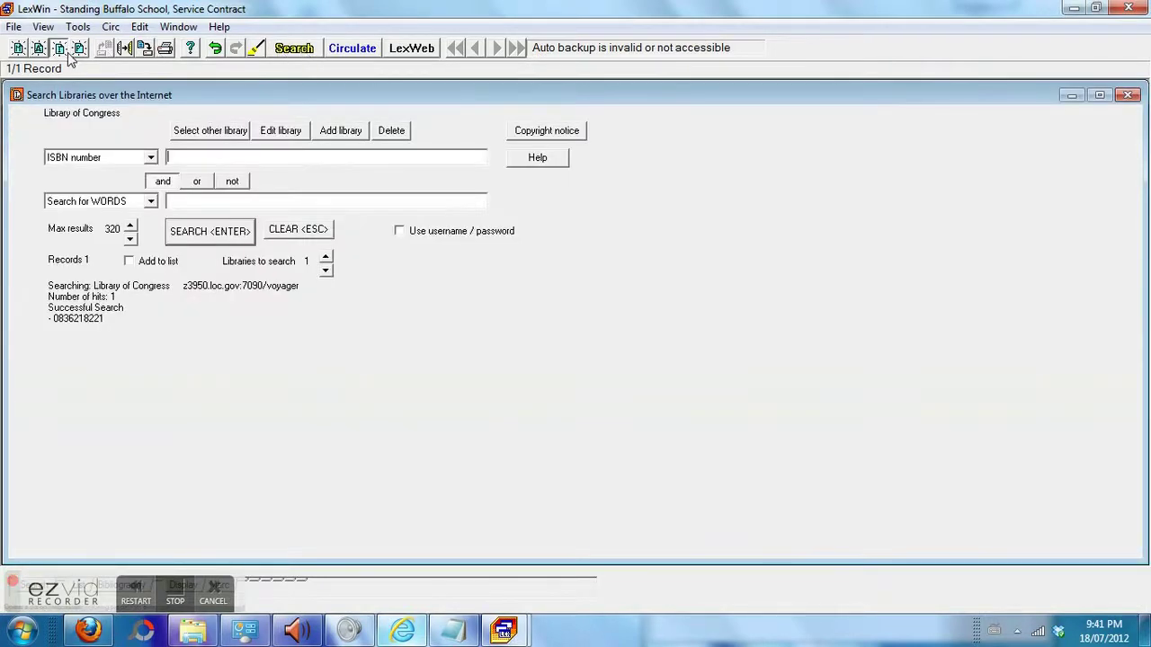
pyautogui.click(151, 157)
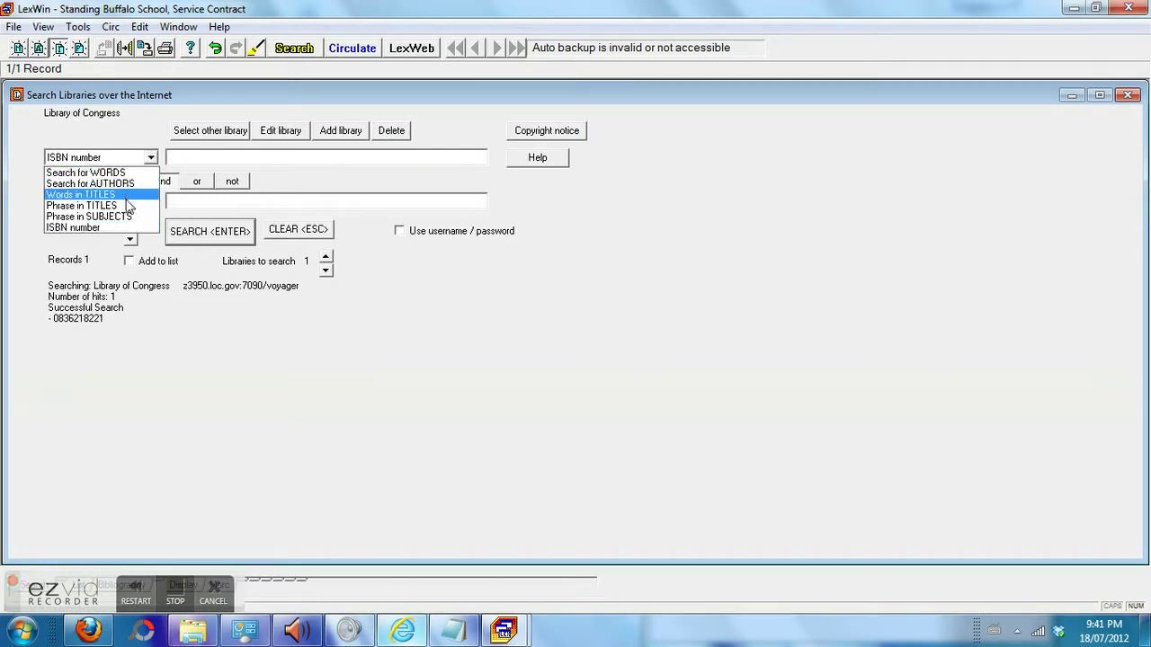
pyautogui.click(129, 209)
pyautogui.click(176, 156)
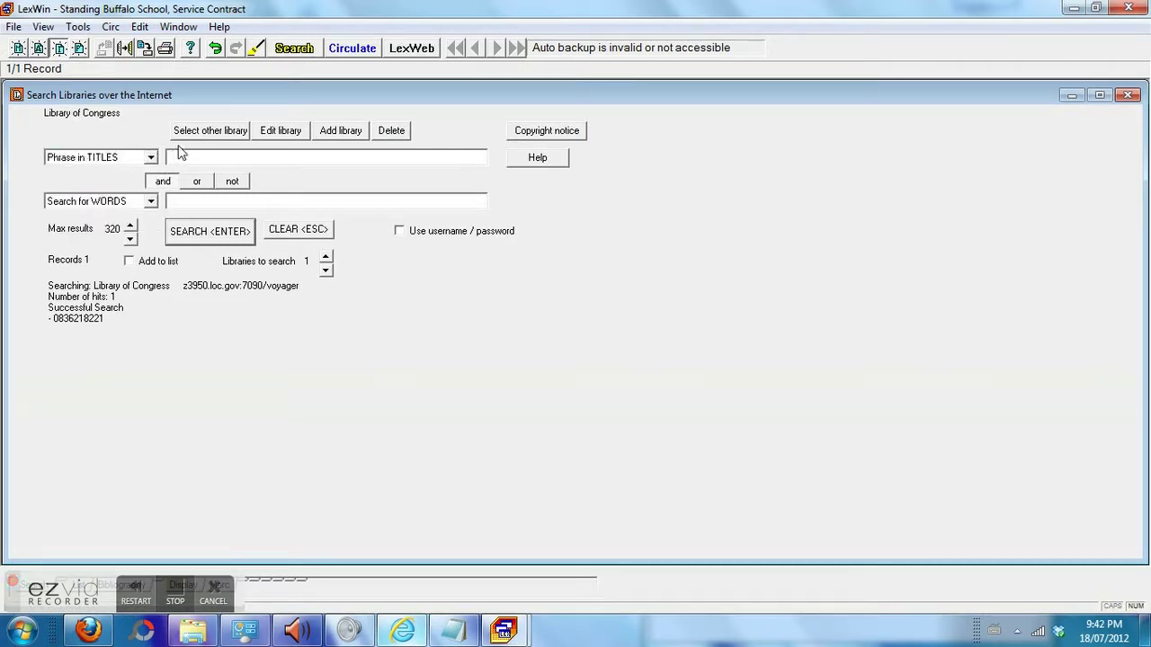
pyautogui.write('lazy sunday')
pyautogui.click(189, 232)
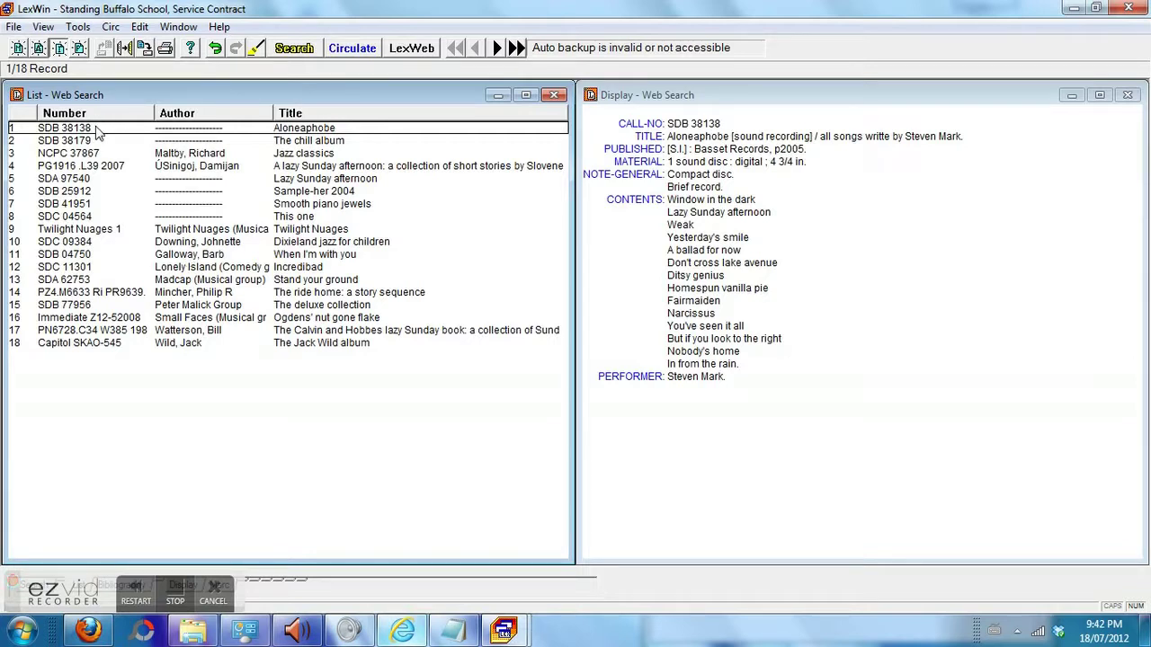
# Open The Calvin and Hobbes lazy Sunday book record for editing and bring up its holdings
pyautogui.click(313, 332)
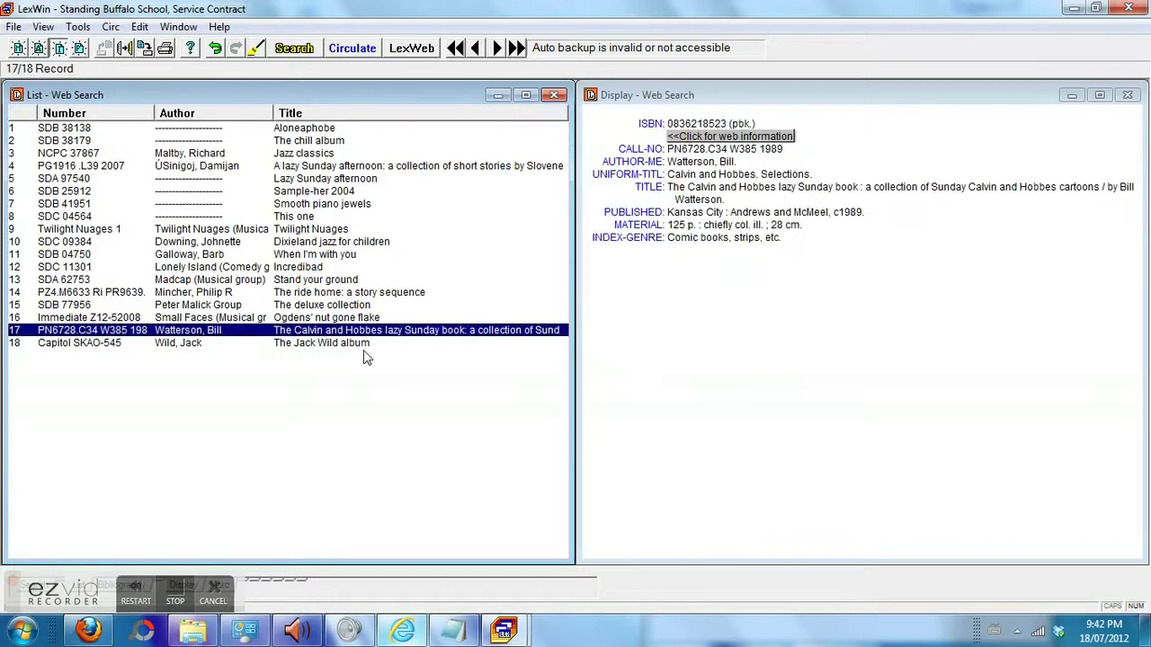
pyautogui.click(139, 27)
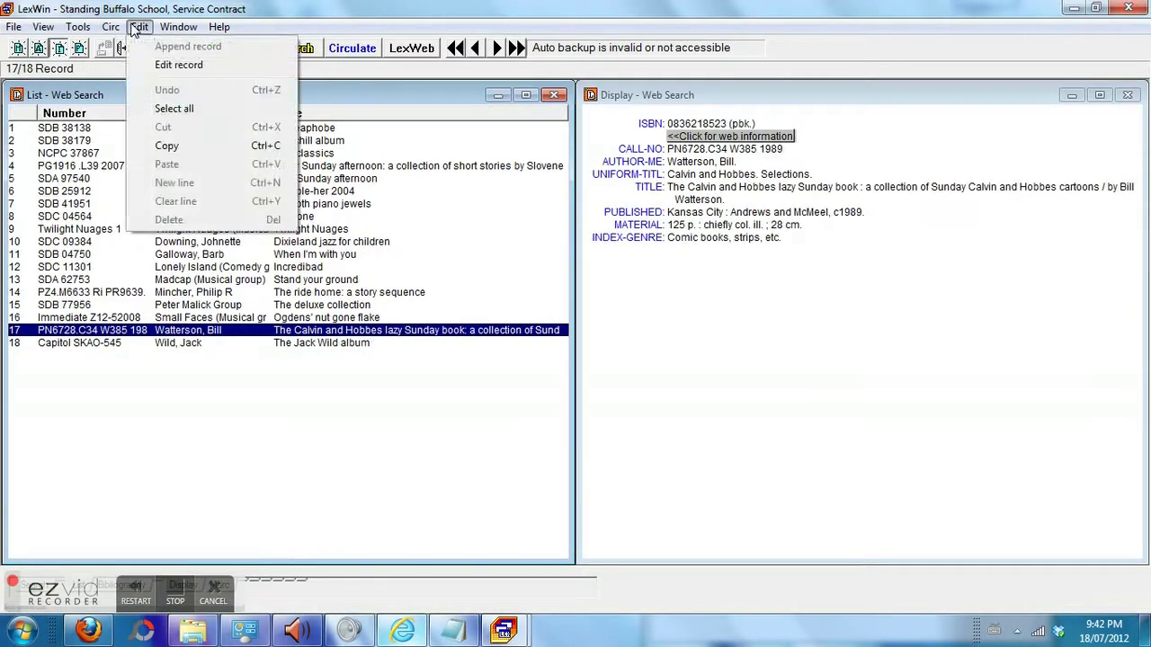
pyautogui.click(162, 68)
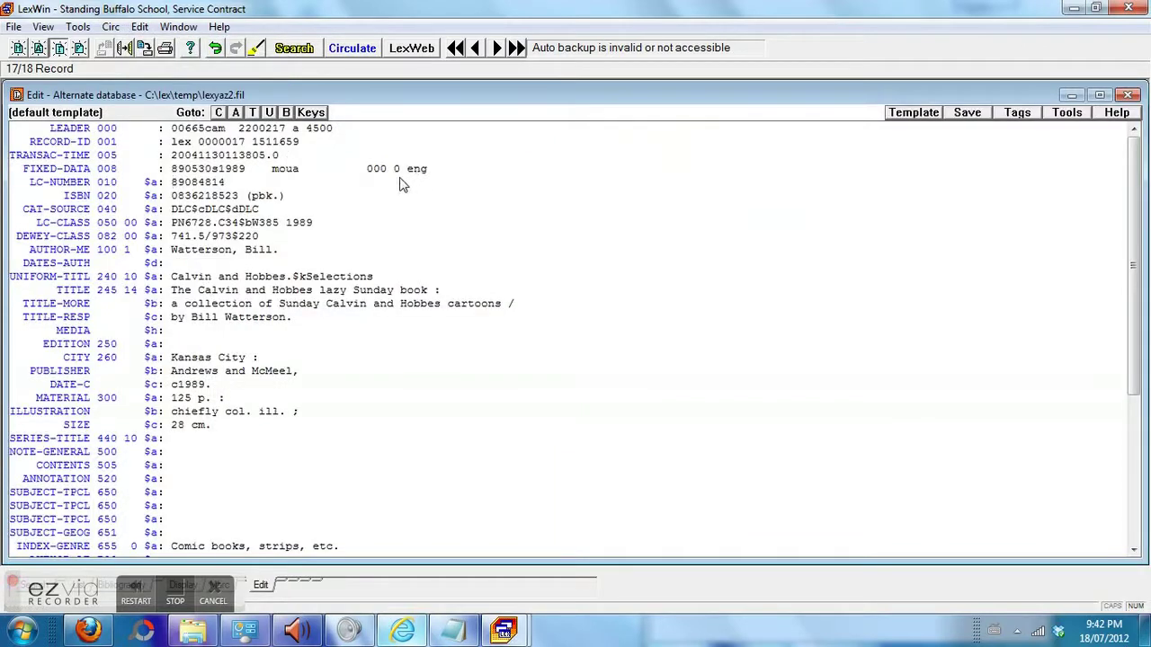
pyautogui.hotkey('ctrl', 'h')
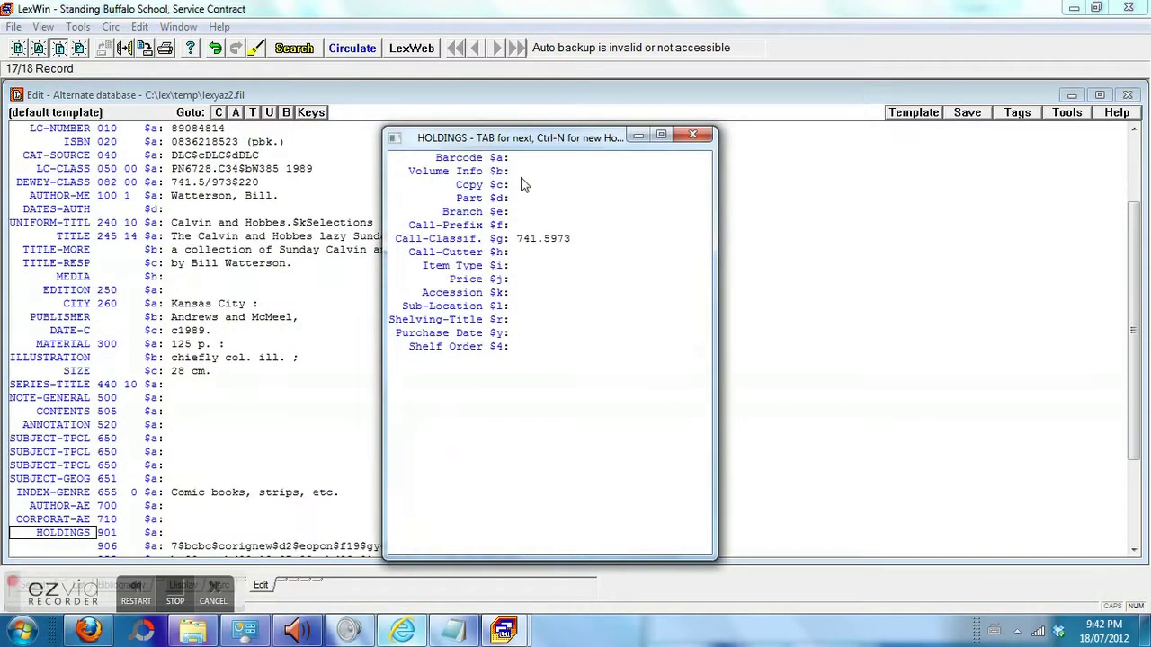
# Enter barcode 888888, call prefix FIC and cutter WAT, clearing the call classification
pyautogui.write('888888')
pyautogui.moveTo(586, 238); pyautogui.dragTo(466, 254)
pyautogui.click(581, 249)
pyautogui.press('BackSpace')
pyautogui.press('BackSpace')
pyautogui.press('BackSpace')
pyautogui.press('BackSpace')
pyautogui.press('BackSpace')
pyautogui.press('BackSpace')
pyautogui.press('BackSpace')
pyautogui.press('BackSpace')
pyautogui.click(518, 225)
pyautogui.write('FIC')
pyautogui.click(526, 257)
pyautogui.write('WAT')
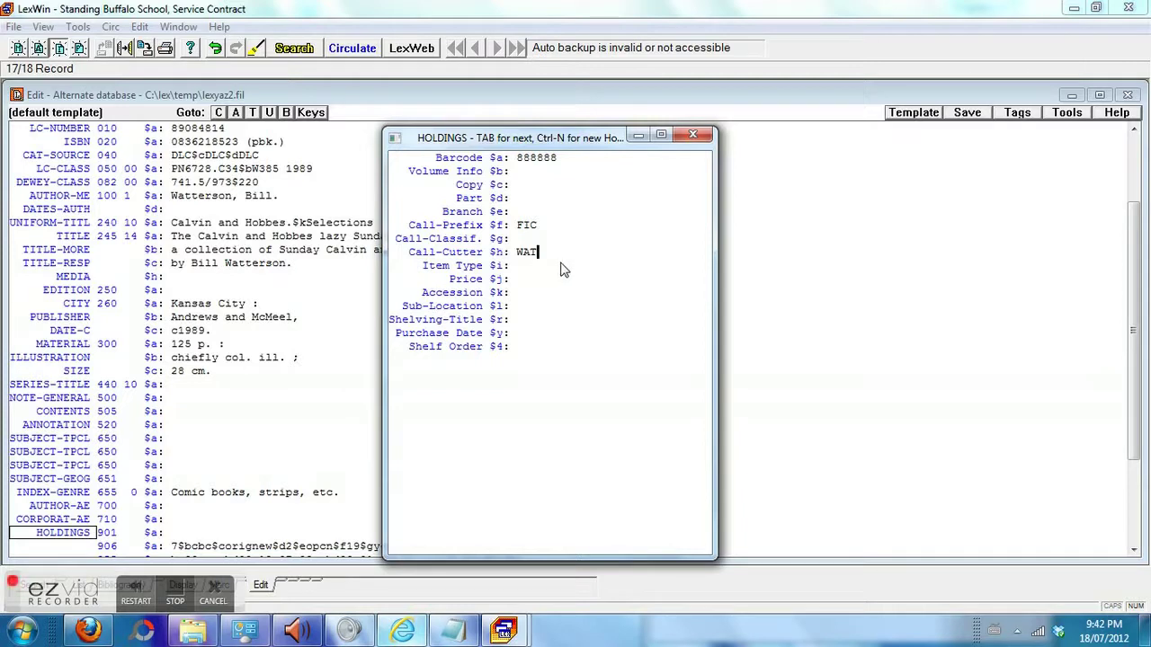
pyautogui.click(694, 135)
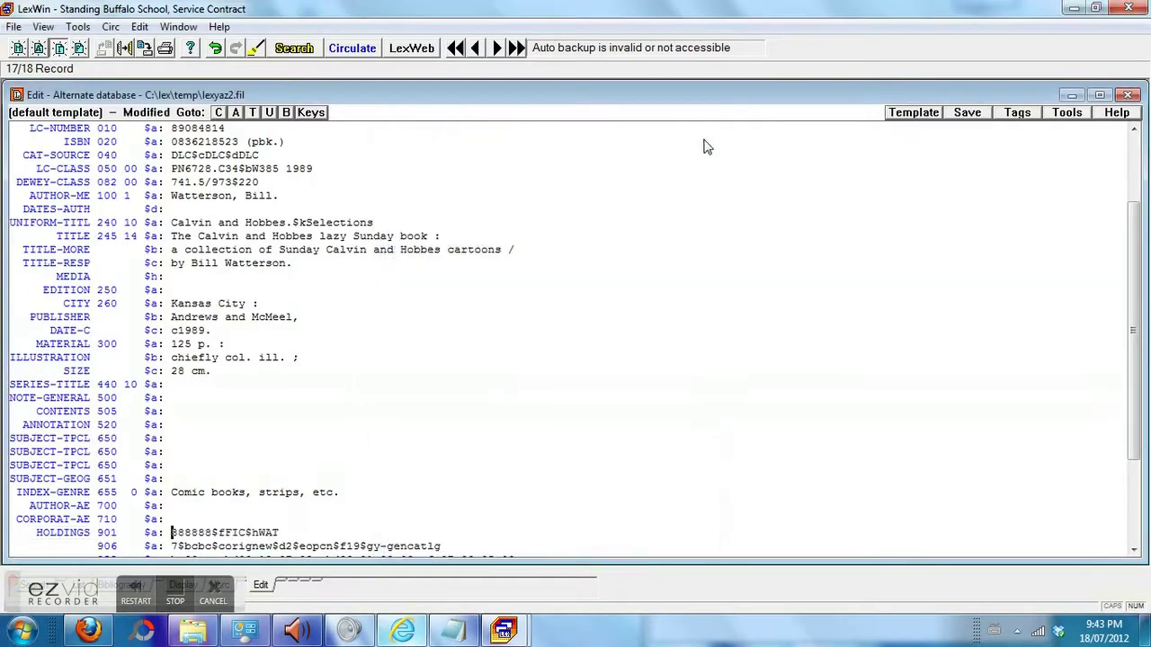
# Append the lazy Sunday record to the main database and return to main database search
pyautogui.click(964, 113)
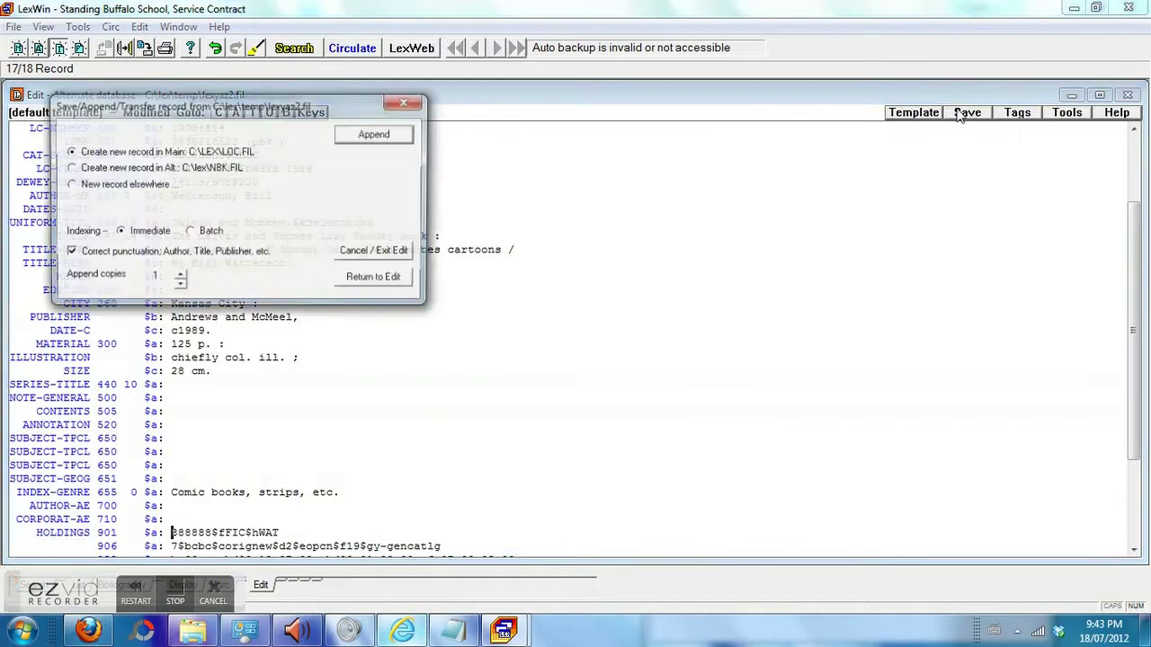
pyautogui.click(379, 136)
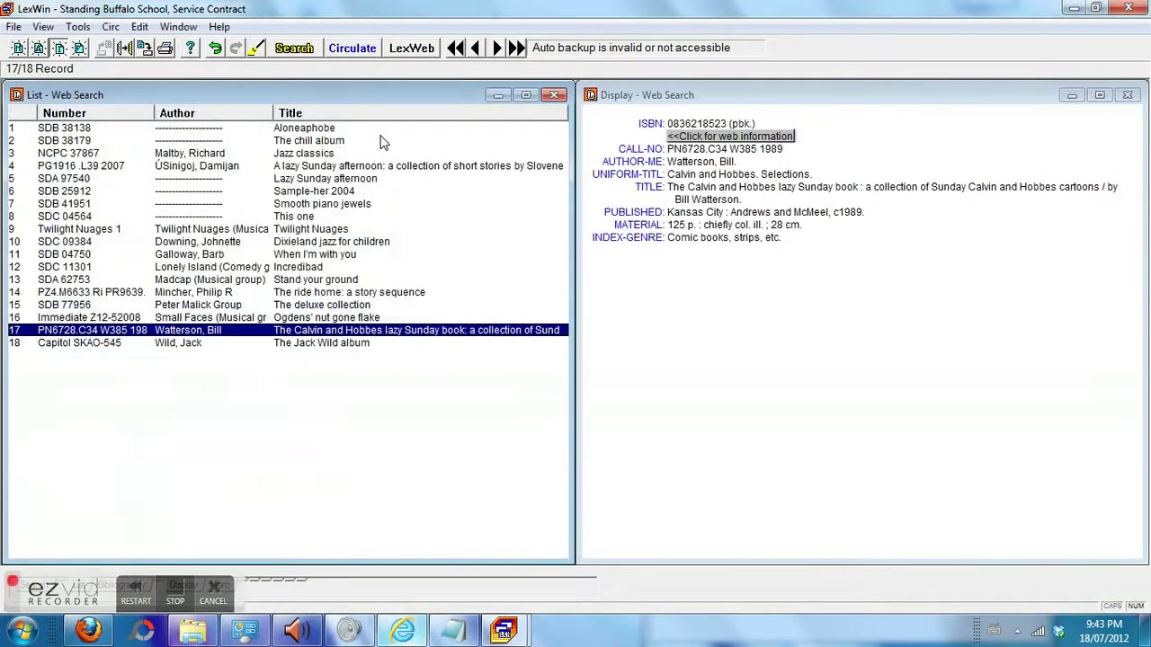
pyautogui.click(18, 49)
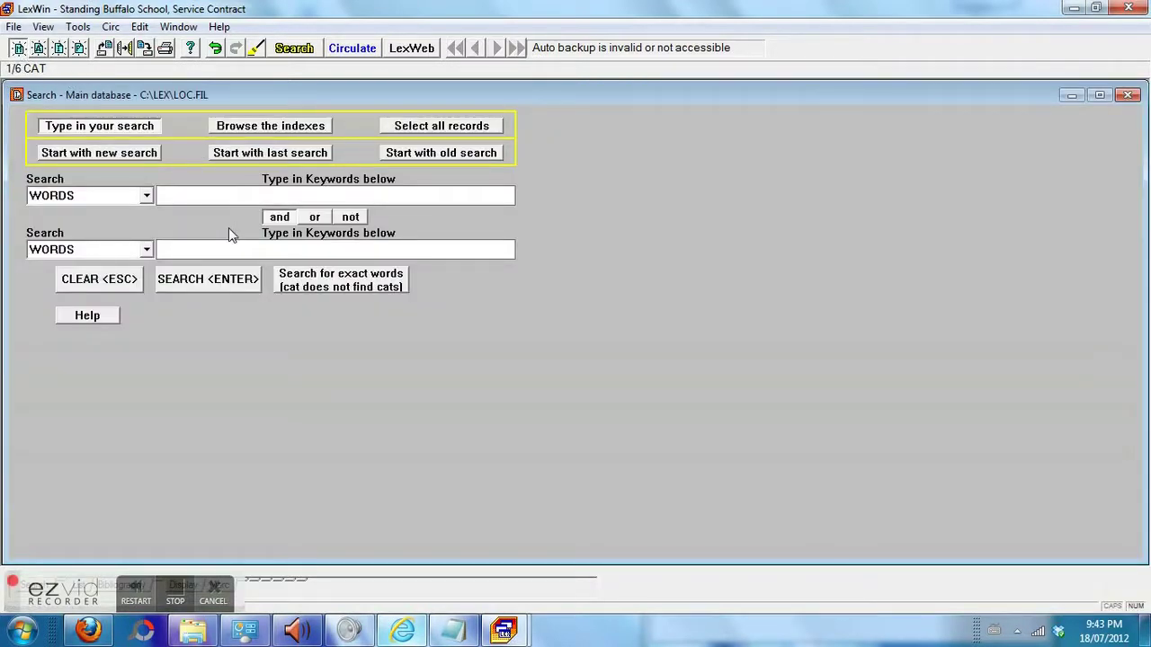
# Search the main database for 'calvin' and select both Calvin and Hobbes records for export
pyautogui.write('calvin')
pyautogui.press('Return')
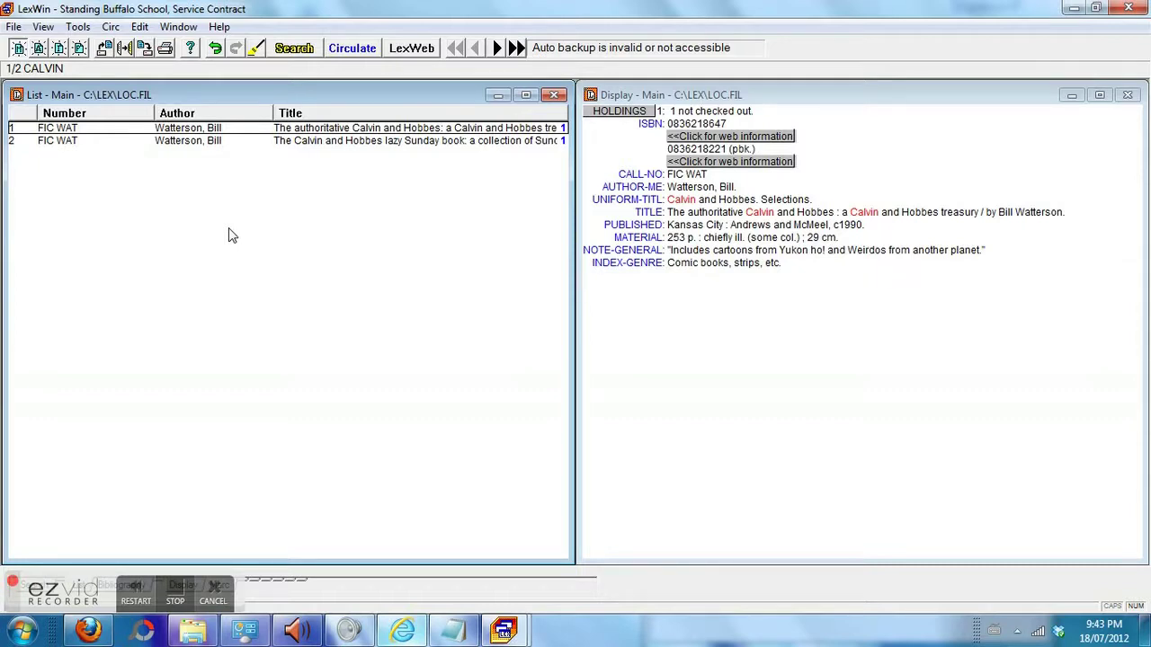
pyautogui.click(320, 131)
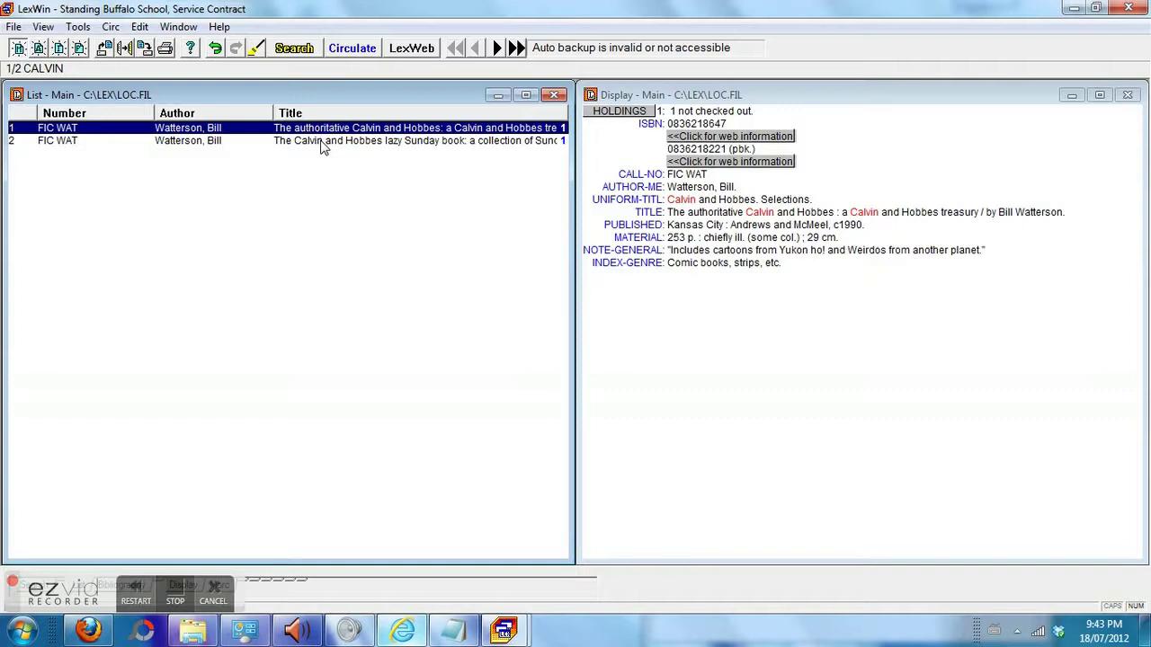
pyautogui.keyDown('shift'); pyautogui.click(322, 142); pyautogui.keyUp('shift')
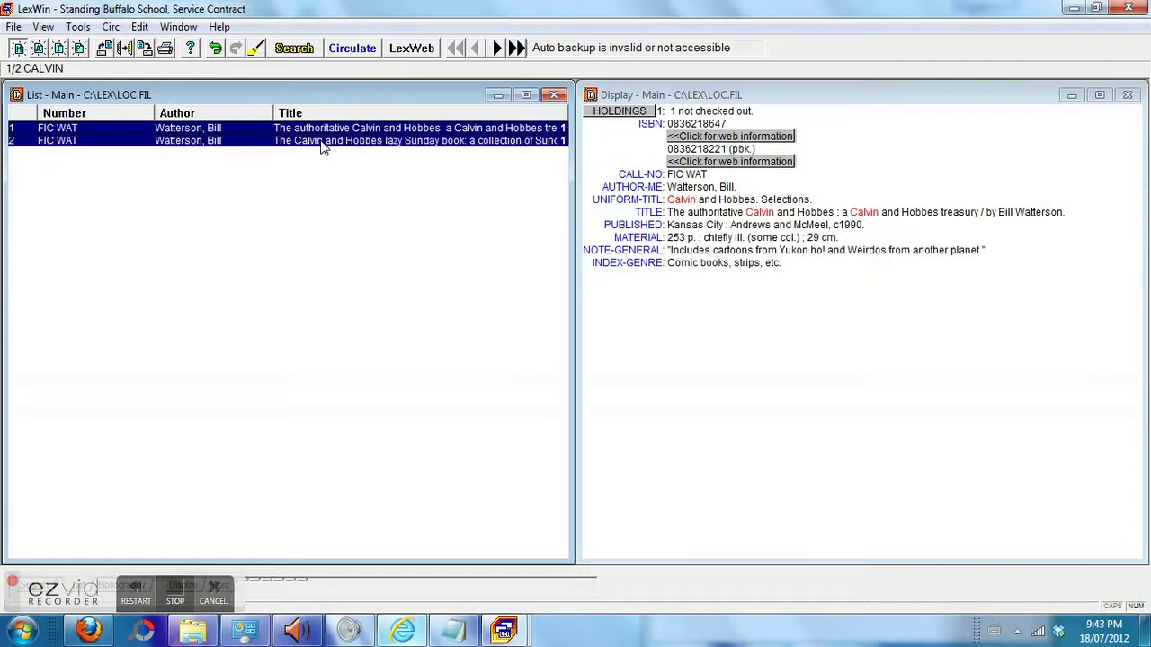
pyautogui.click(13, 27)
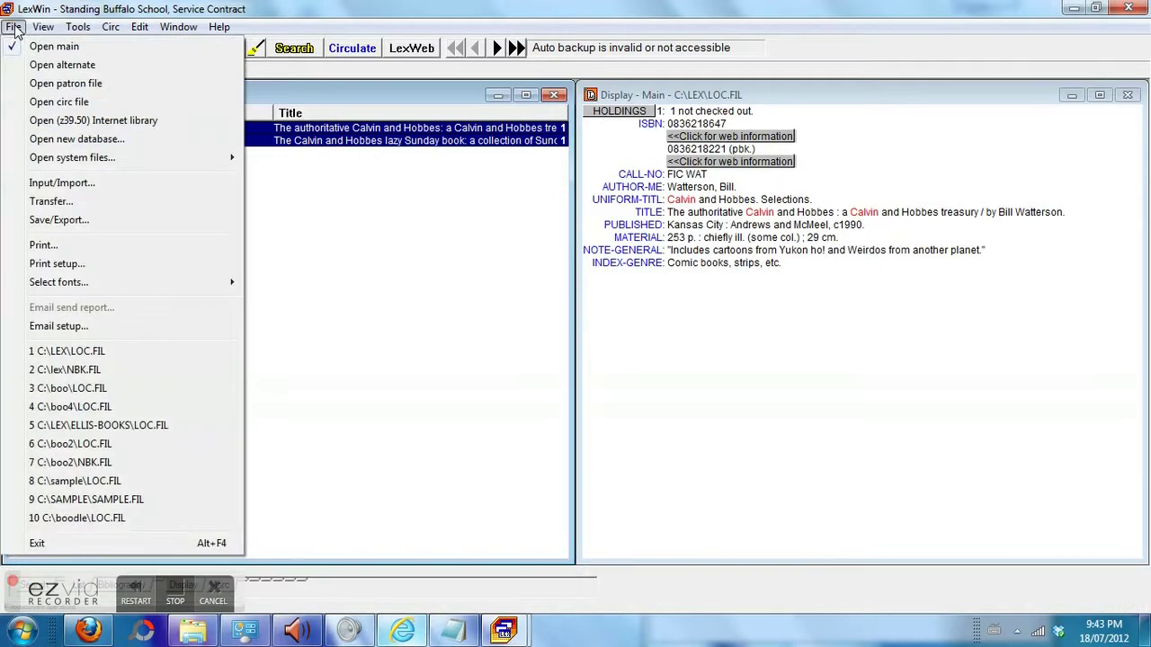
# In Save/Export, choose MARC format with USMARC (MicroLIF) as the output type
pyautogui.click(68, 220)
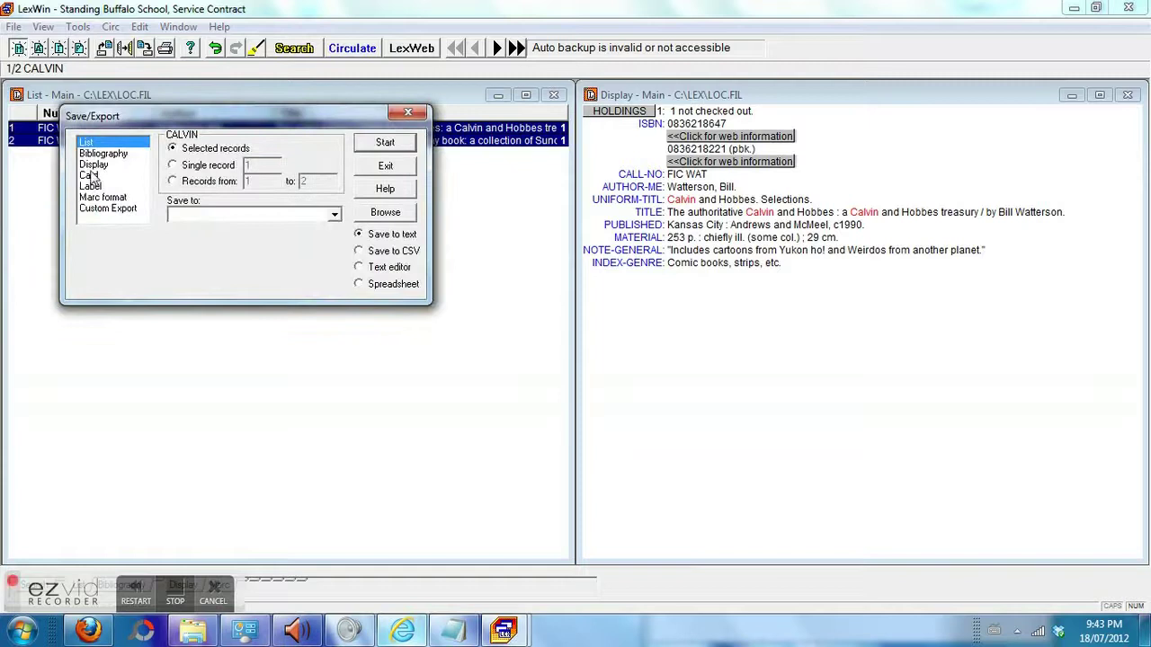
pyautogui.click(83, 197)
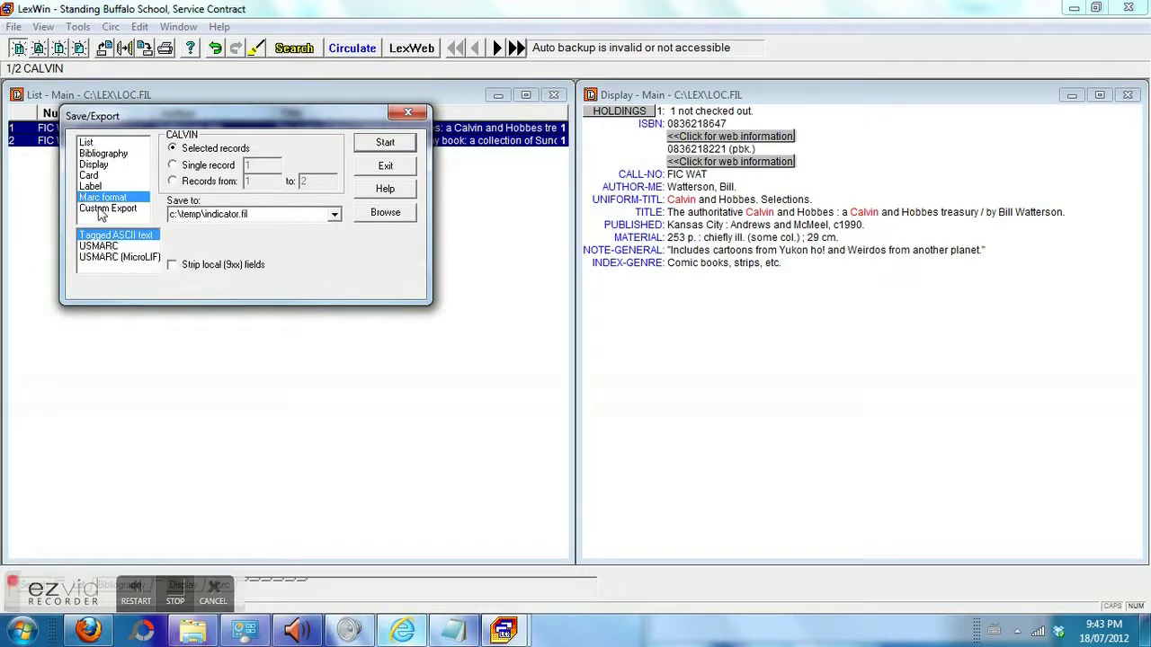
pyautogui.click(104, 257)
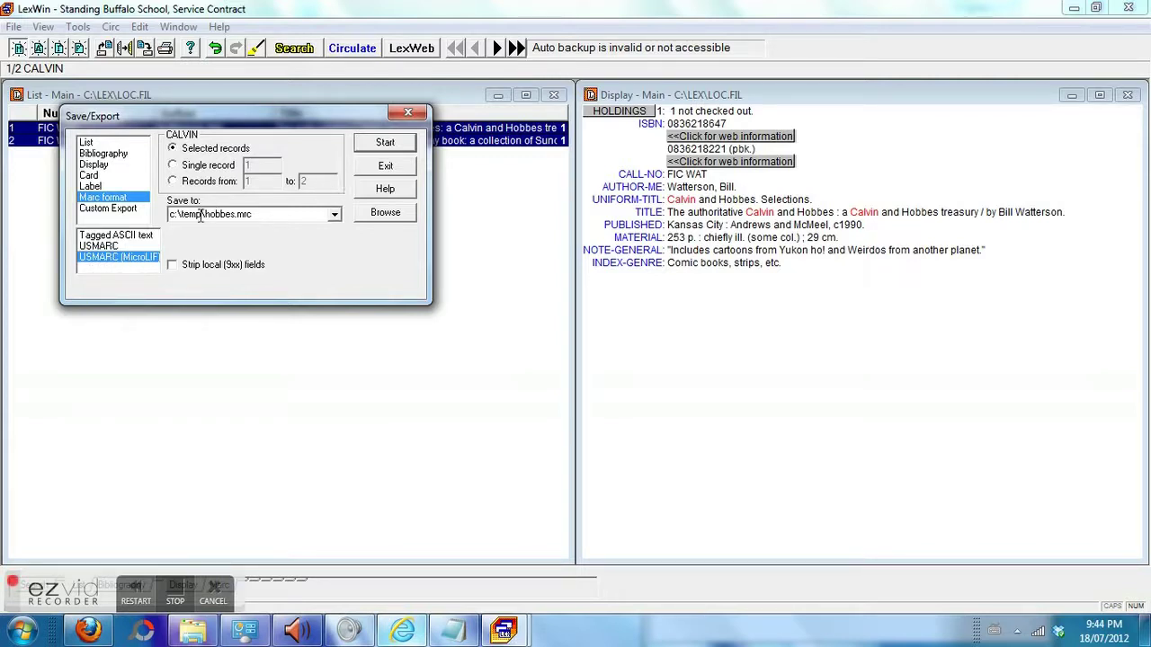
# Set the save-to file to c:\temp\hobbes.mrc and start the export
pyautogui.doubleClick(267, 214)
pyautogui.click(268, 214)
pyautogui.click(387, 147)
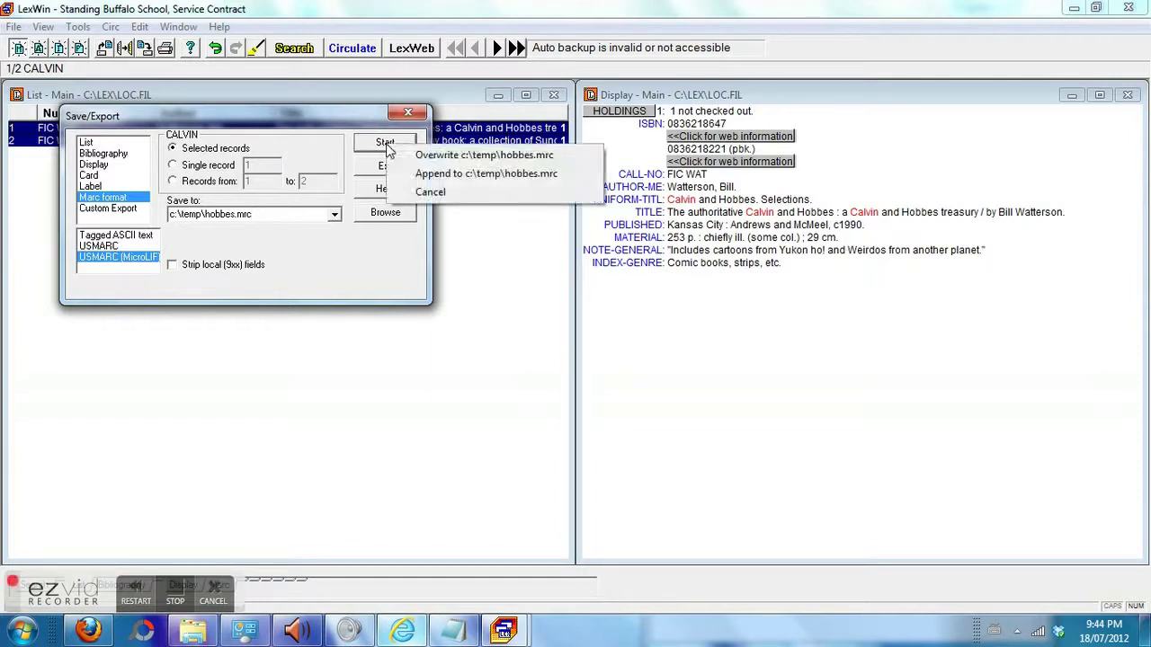
# Overwrite c:\temp\hobbes.mrc with both Calvin records and close the export dialog
pyautogui.click(446, 156)
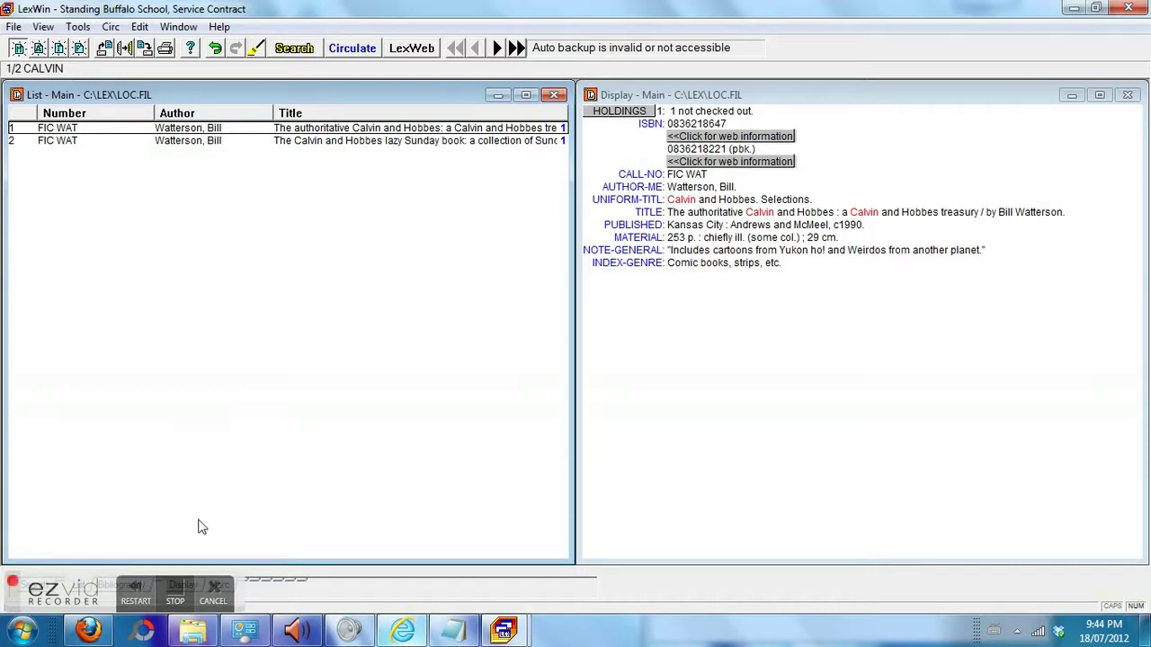
pyautogui.click(176, 597)
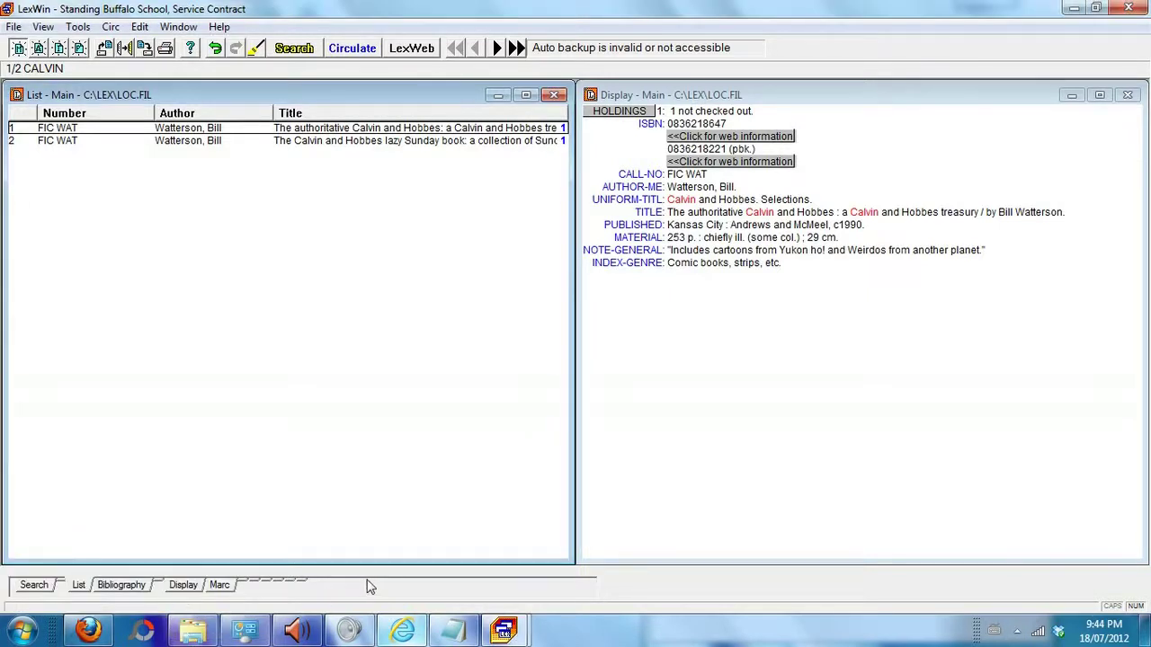